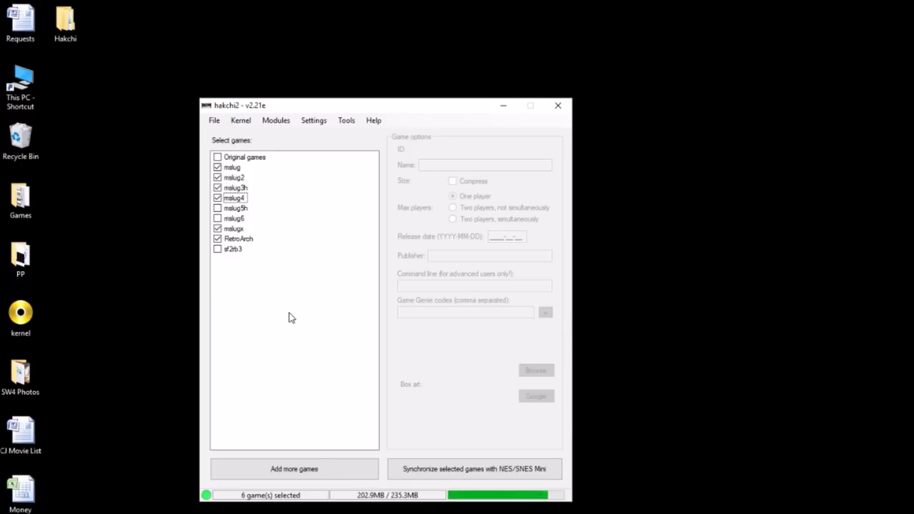
Add the mslug, mslug2, mslug3h and mslugx ZIP files from the Downloads folder, importing each one as an archive
click(307, 474)
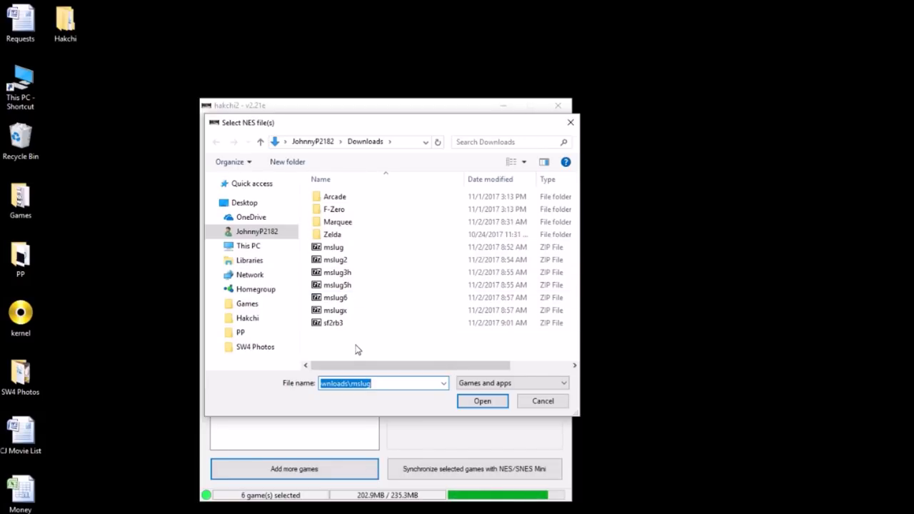
click(341, 250)
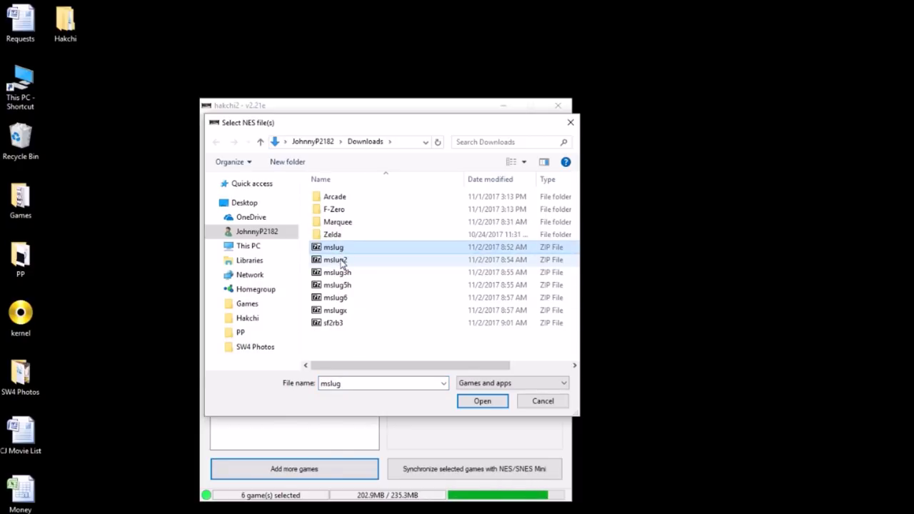
ctrl+click(341, 261)
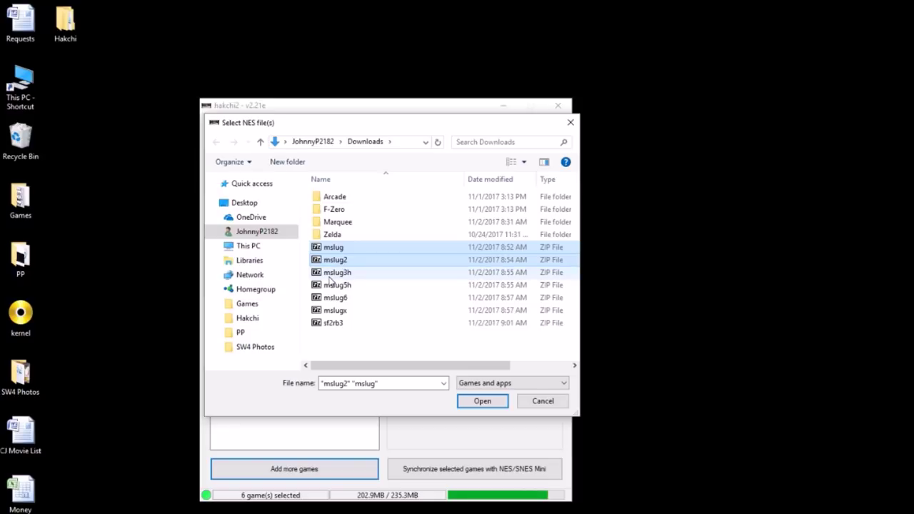
ctrl+click(330, 274)
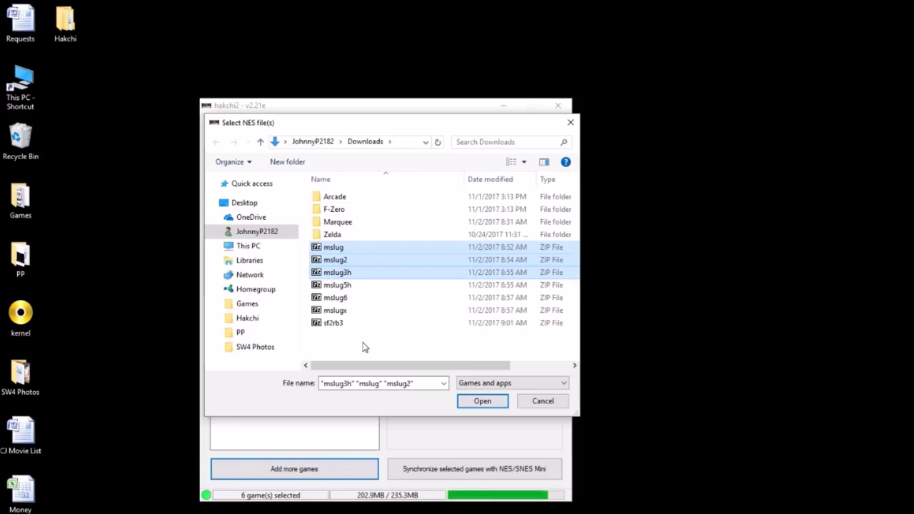
ctrl+click(343, 311)
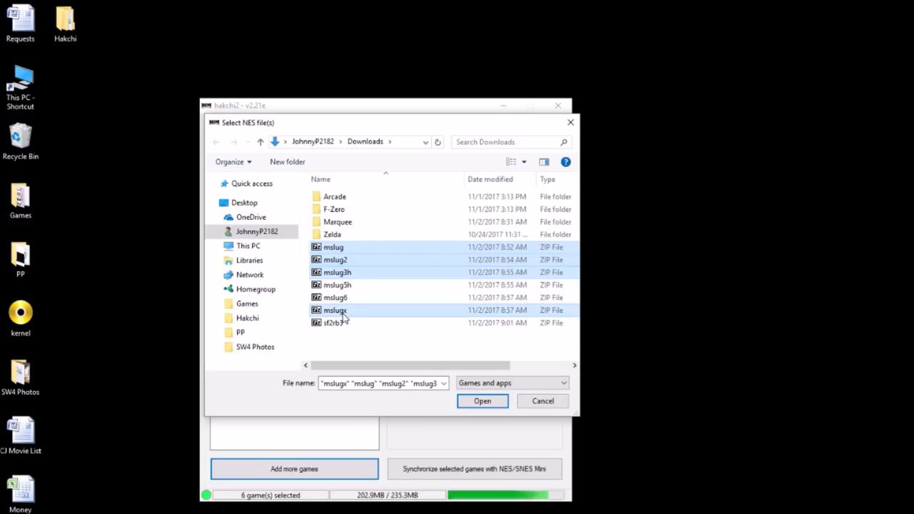
click(482, 401)
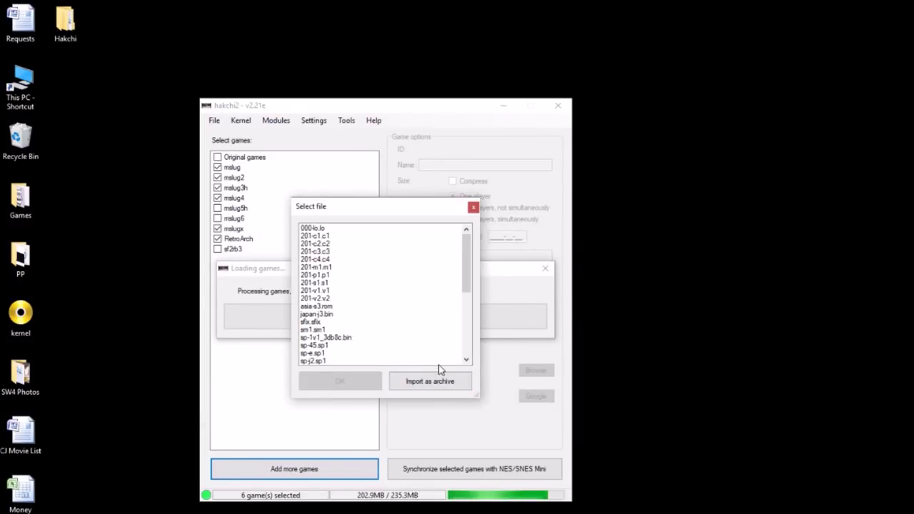
click(432, 382)
click(432, 382)
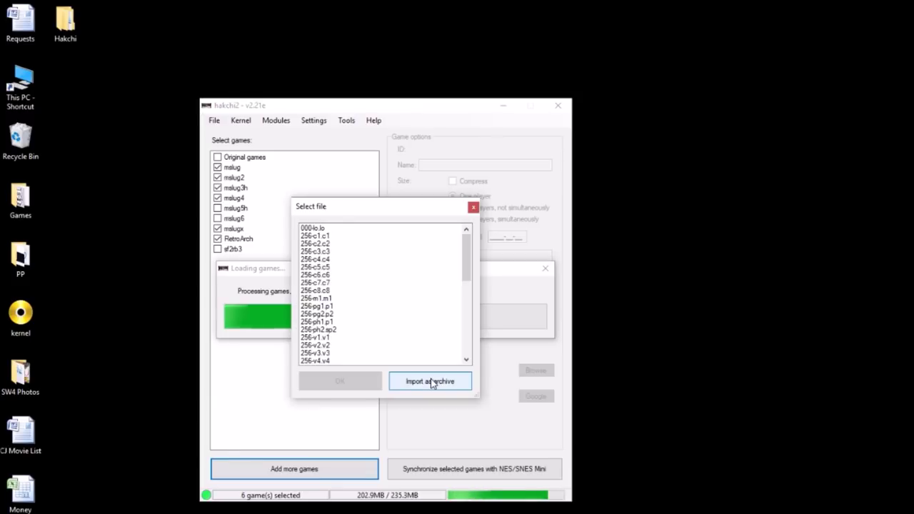
click(431, 382)
click(431, 381)
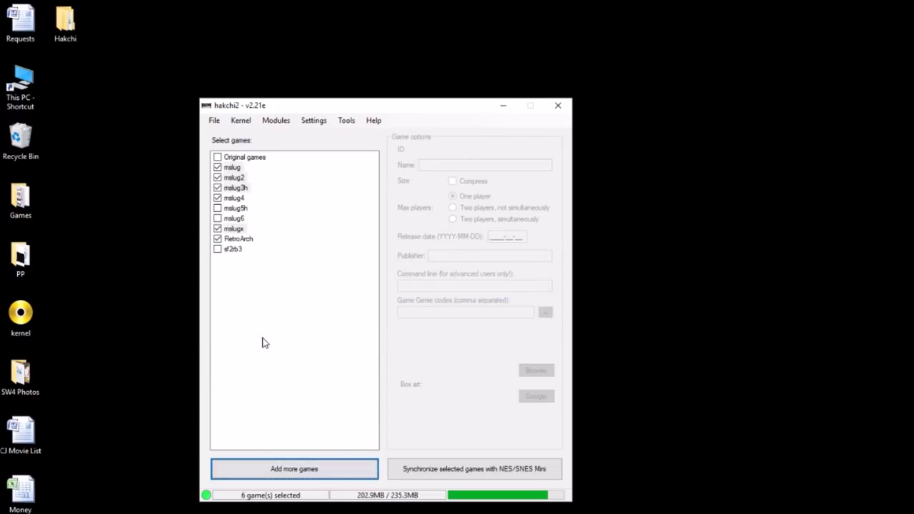
Add the mslug4 ZIP file from the Arcade folder inside Downloads, importing it as an archive
click(325, 475)
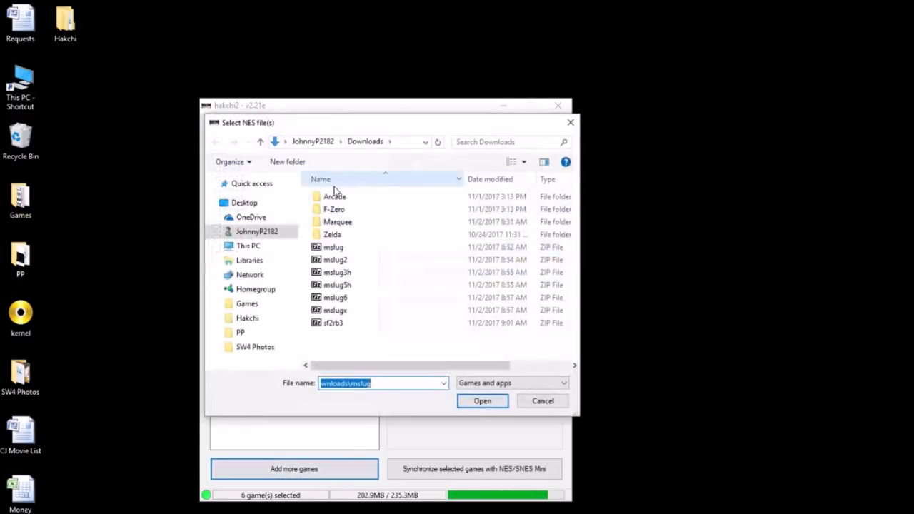
double_click(338, 202)
scroll(392, 290, down, 10)
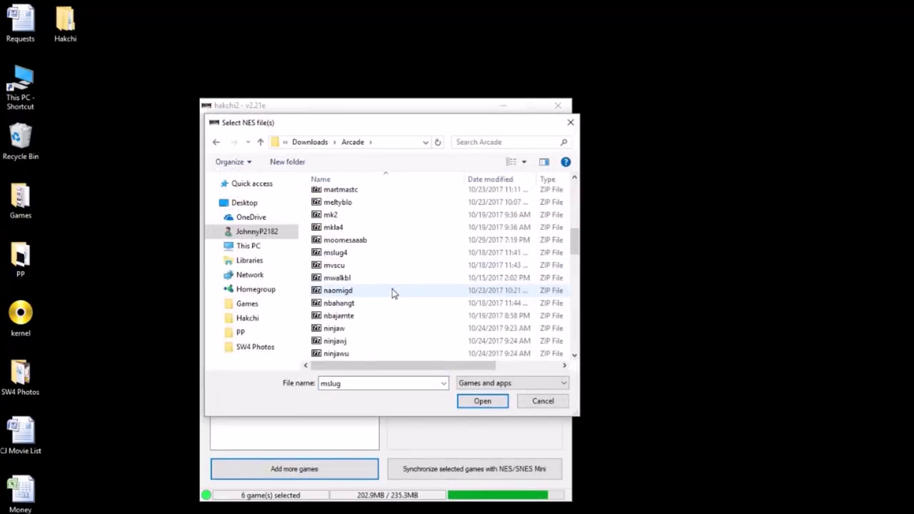
scroll(392, 288, up, 1)
click(334, 281)
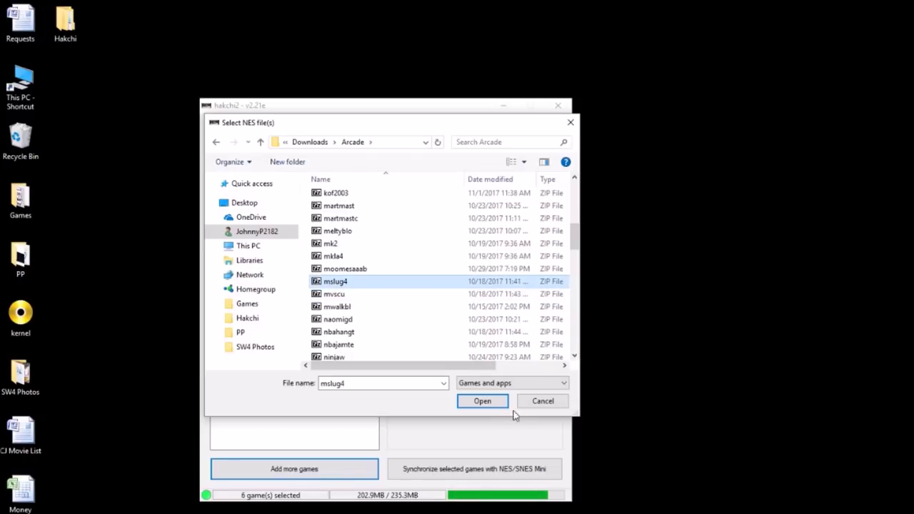
click(489, 405)
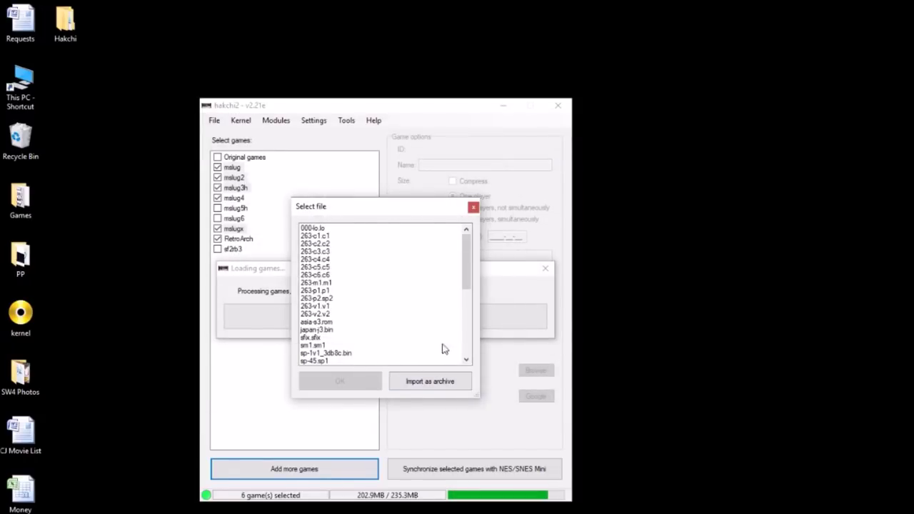
click(441, 386)
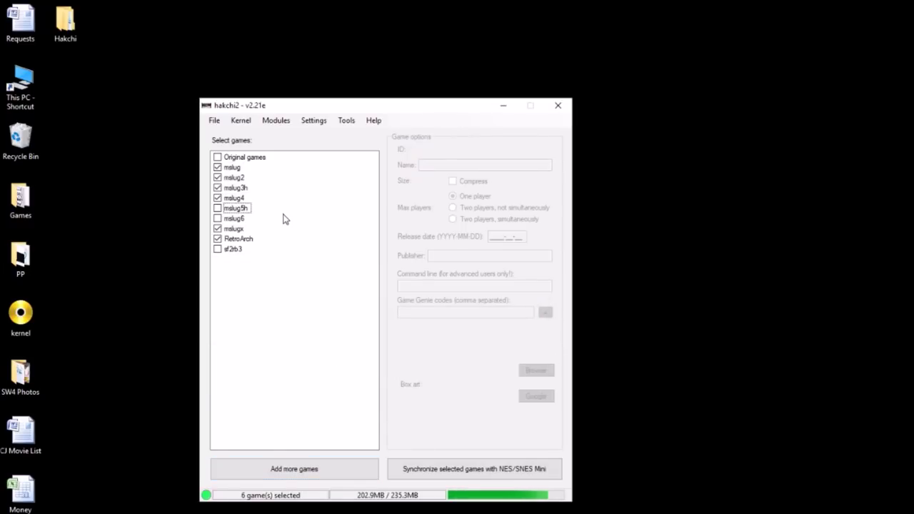
Find box art for mslug through Google Images and assign the 886x991 Neo Geo Metal Slug cover
click(239, 168)
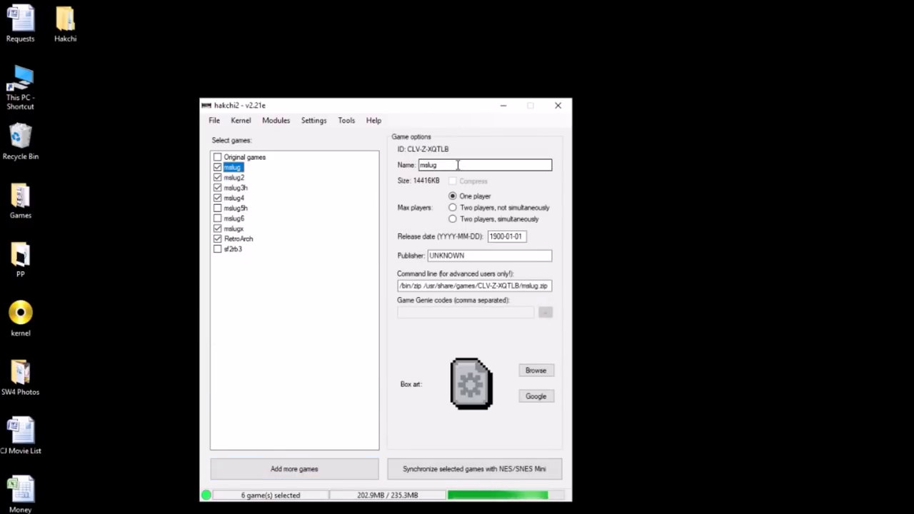
double_click(457, 165)
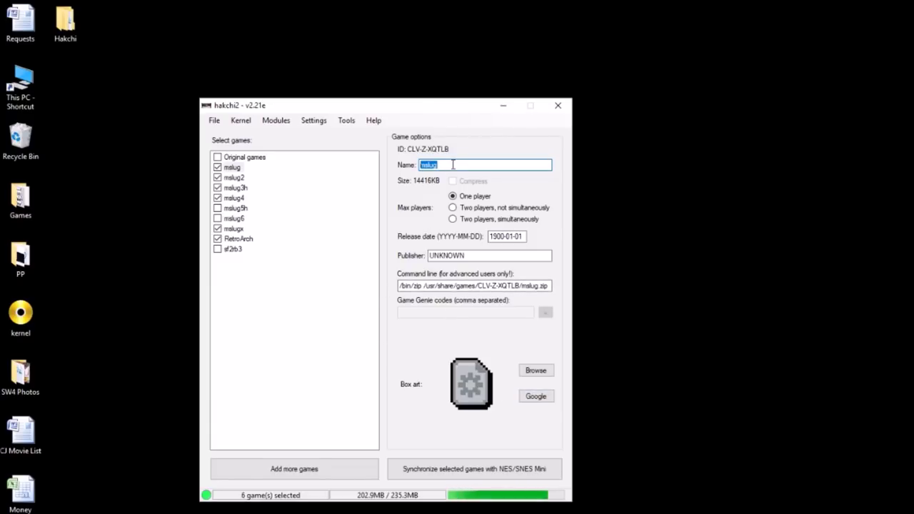
click(535, 396)
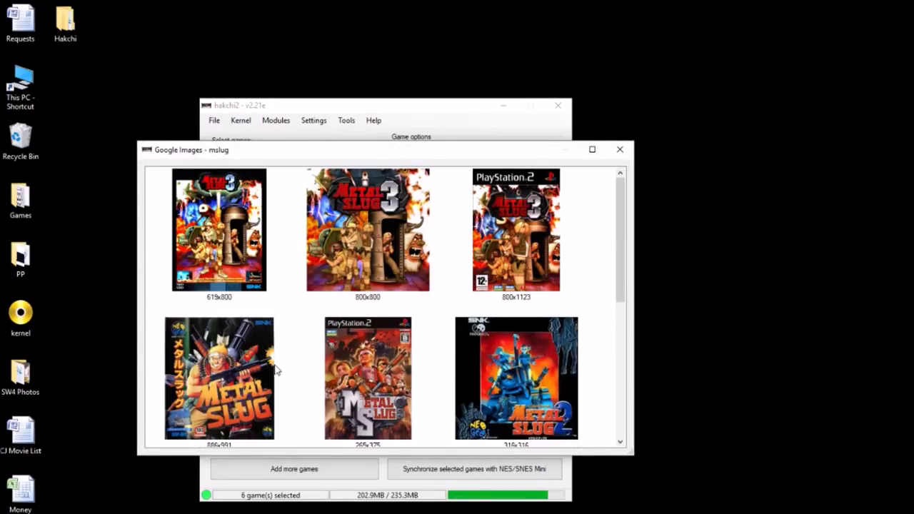
scroll(264, 258, down, 2)
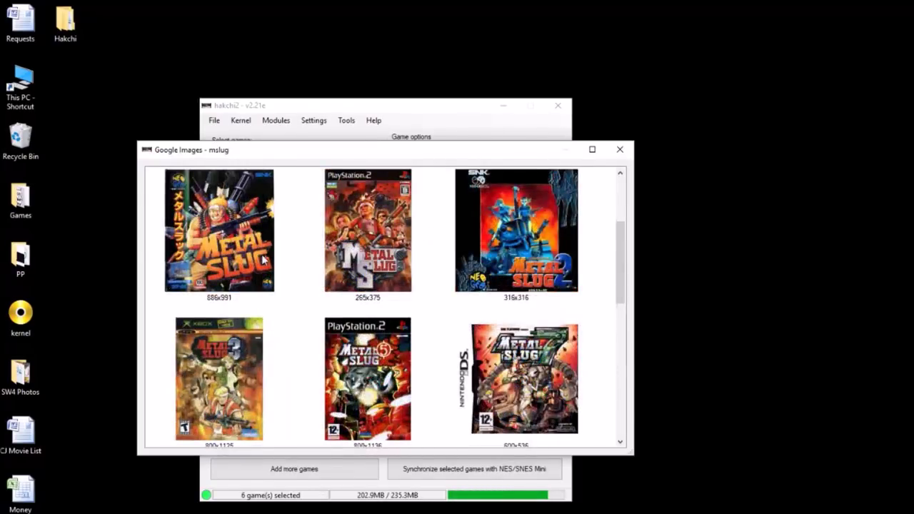
double_click(210, 217)
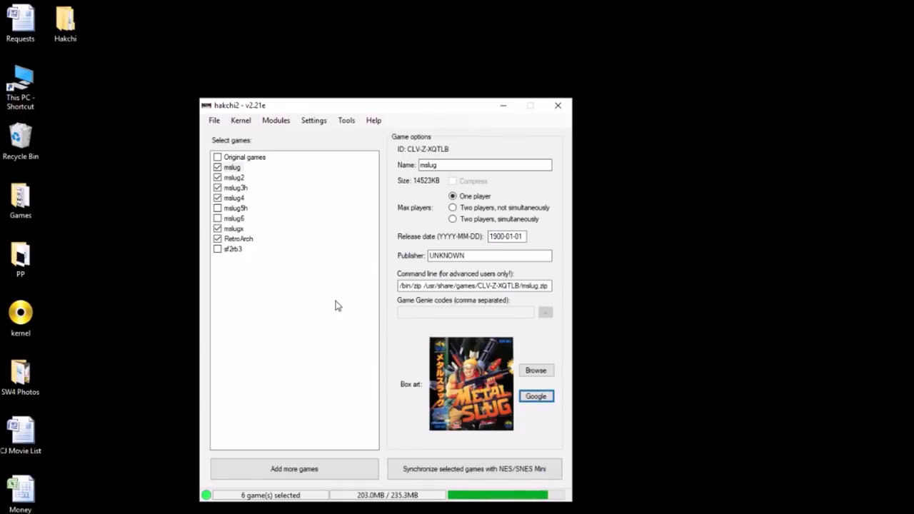
Rename the mslug game to "Metal Slug"
click(232, 167)
key(Tab)
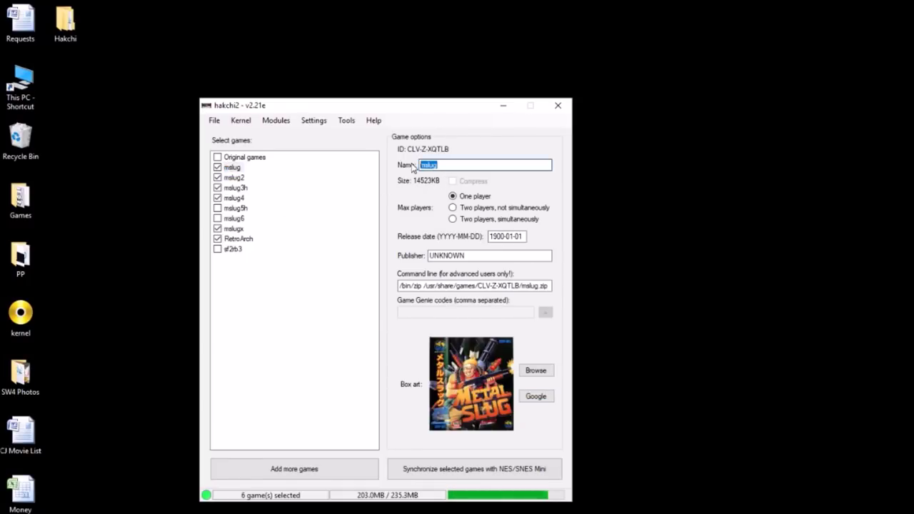
text(Metal SLug)
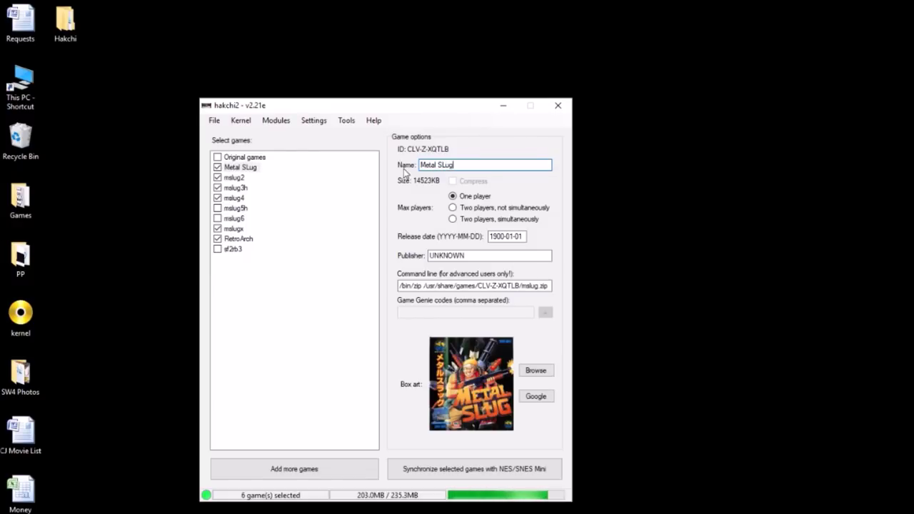
key(BackSpace)
key(BackSpace)
key(BackSpace)
text(lug)
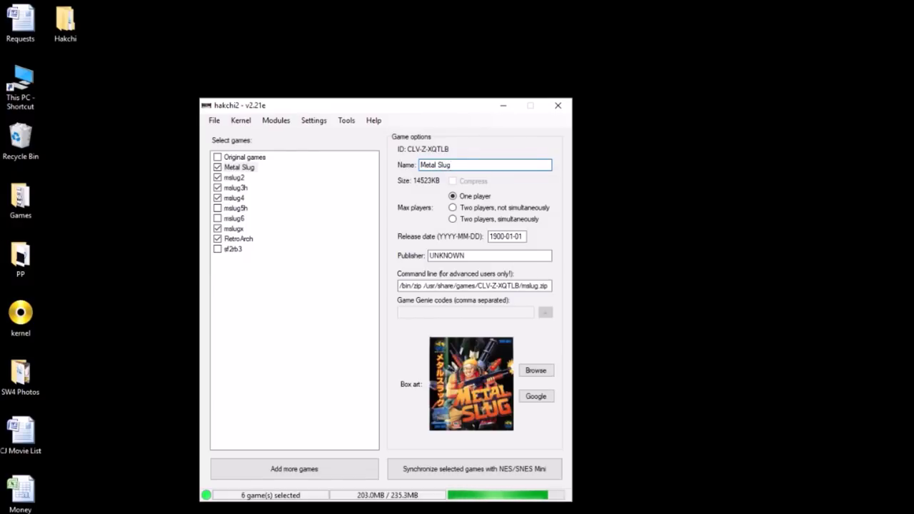
Rename mslug2 to "Metal Slug 2" and mslug3h to "Metal Slug 3"
click(234, 177)
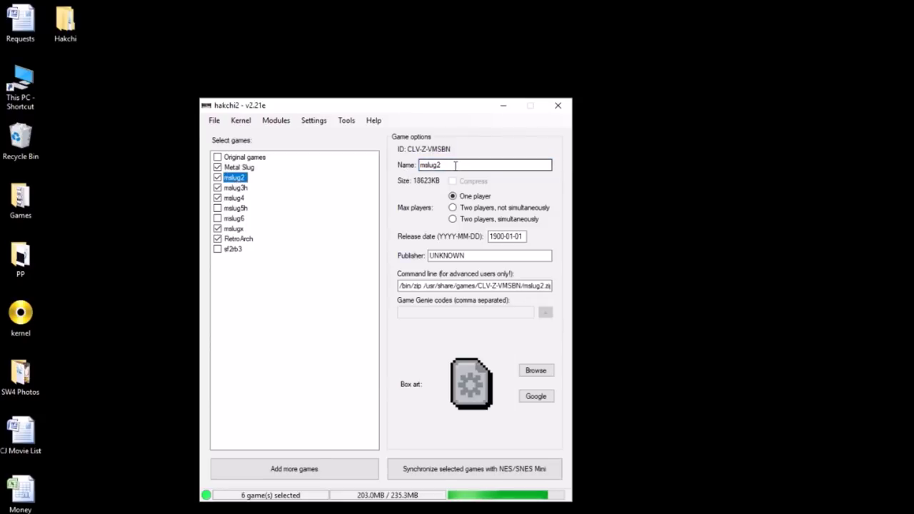
key(Tab)
text(Metal Slu)
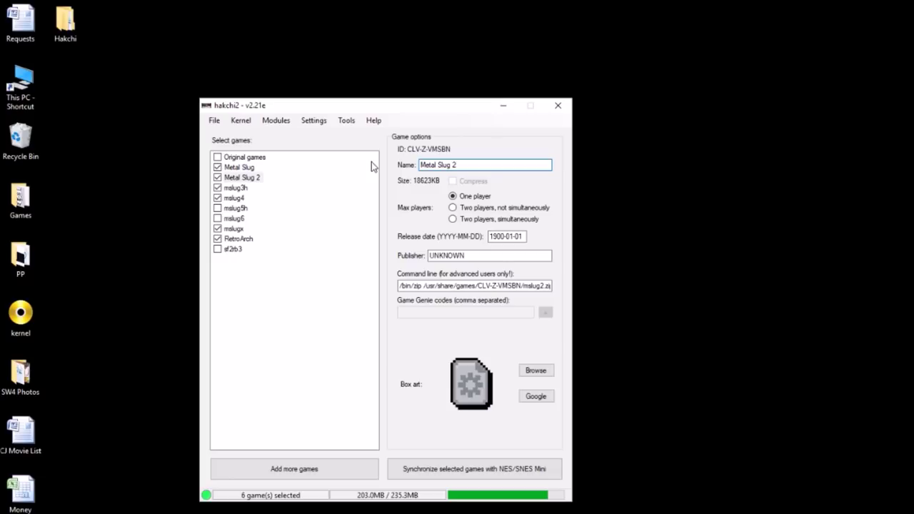
click(242, 189)
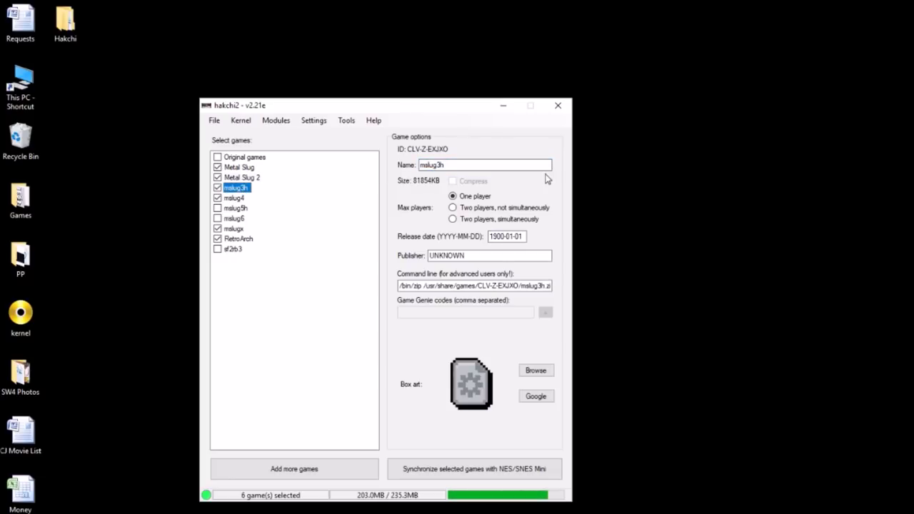
key(Tab)
text(Metal)
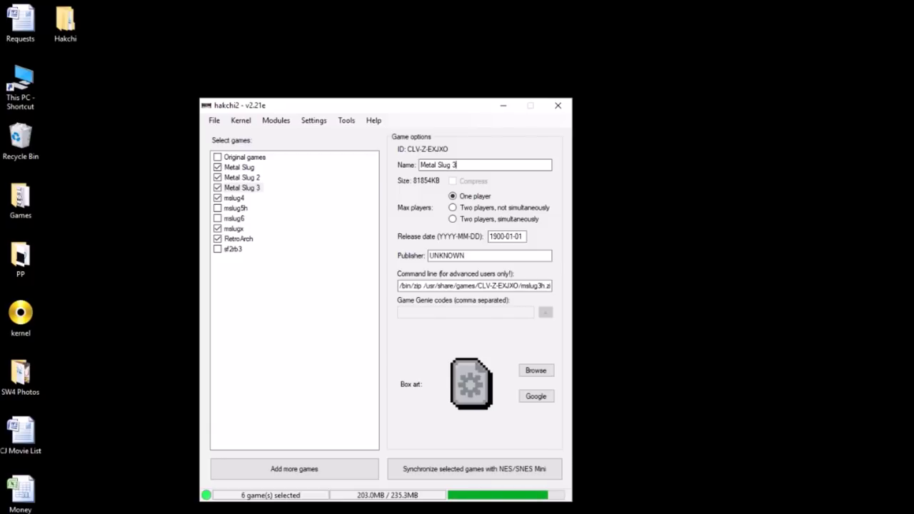
Rename the mslug4 game to "Metal Slug 4"
click(235, 199)
key(Tab)
click(441, 165)
drag(441, 165, 407, 164)
text(Me)
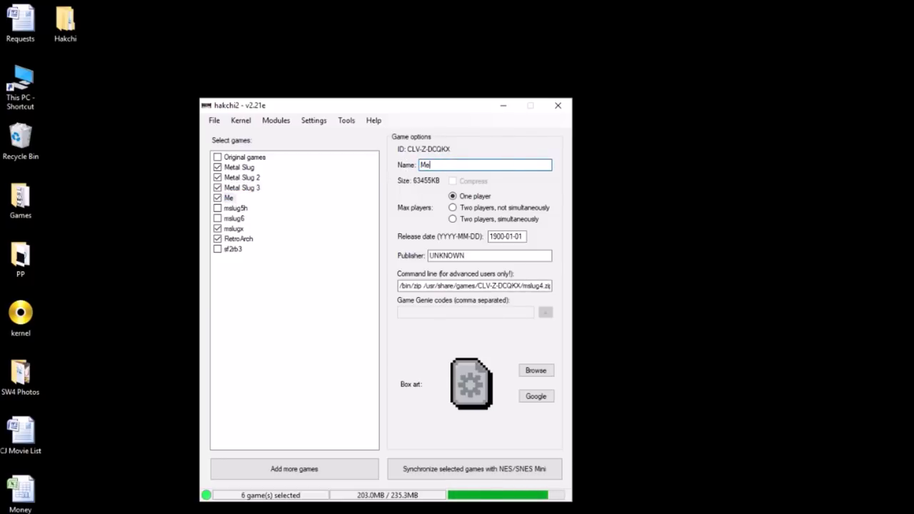
text(tal Slug 4)
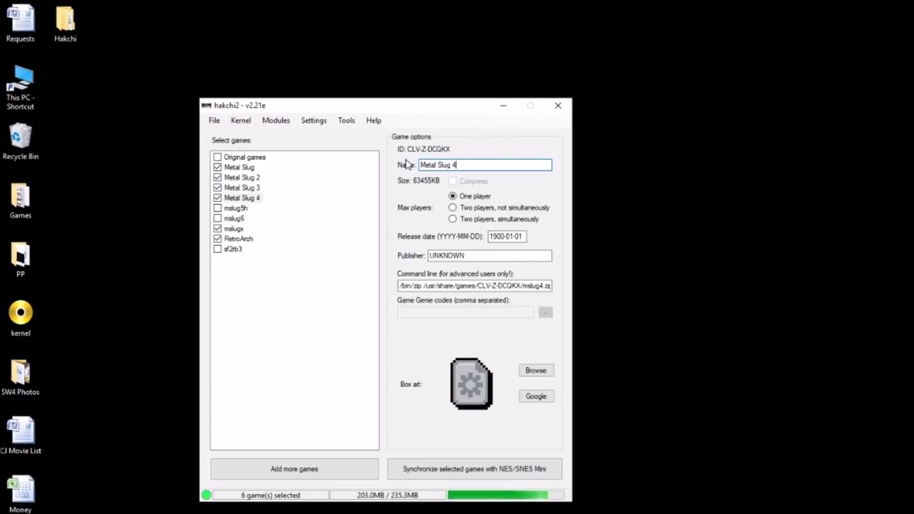
Rename the mslugx game to "Metal Slug X"
click(236, 229)
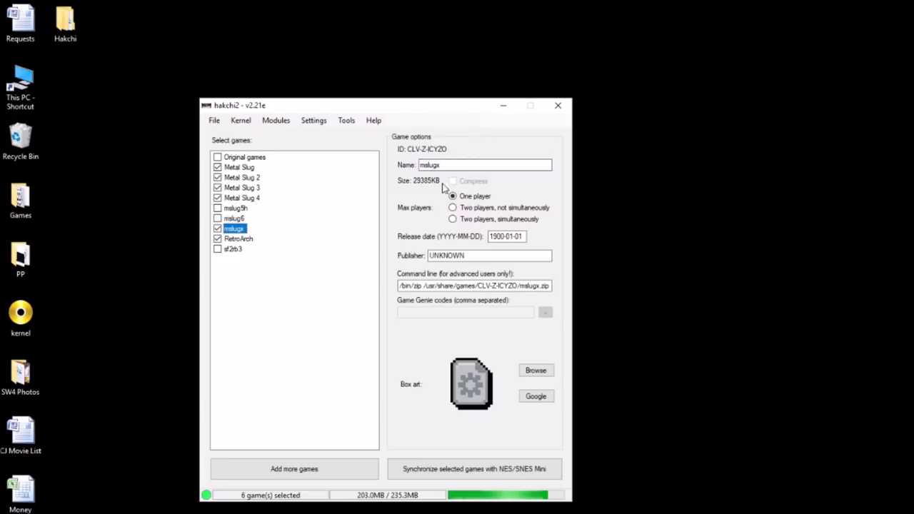
drag(453, 165, 381, 166)
text(M)
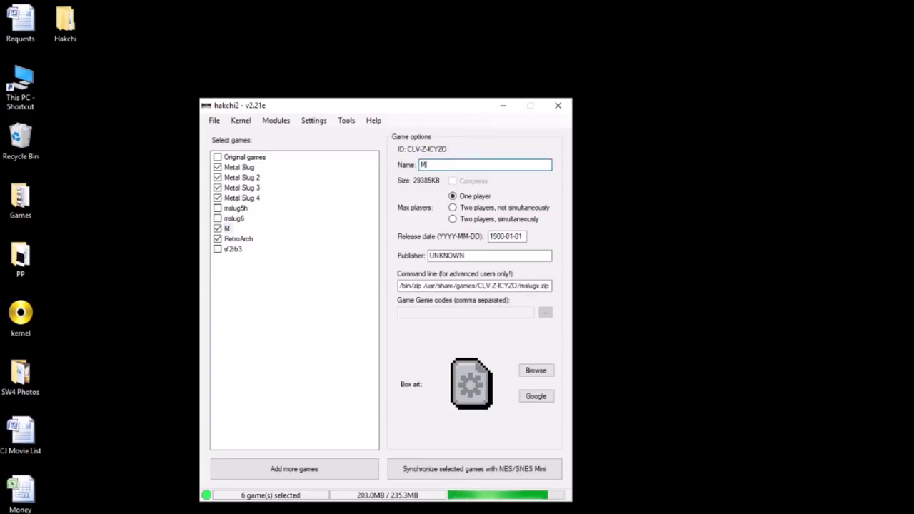
text(etal Slug X)
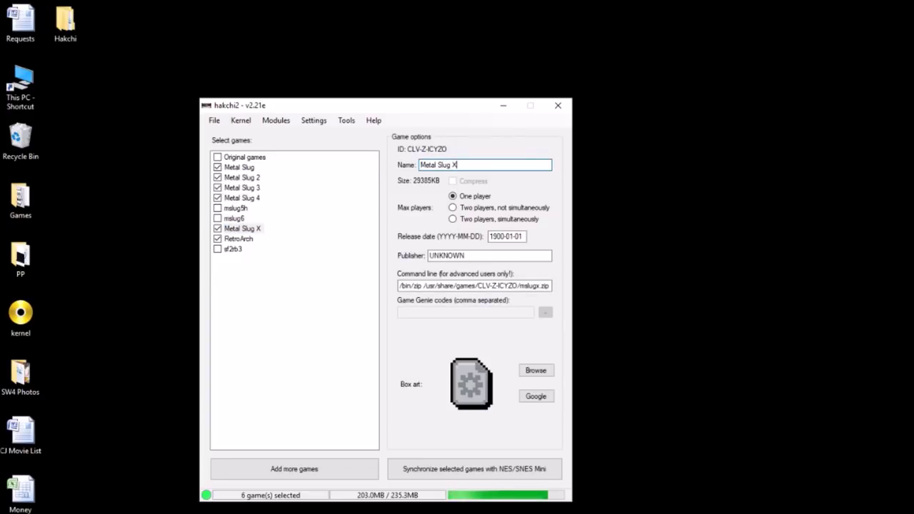
Assign the 593x871 Metal Slug 2 cover from Google Images as the box art for Metal Slug 2
click(252, 169)
click(255, 179)
click(539, 396)
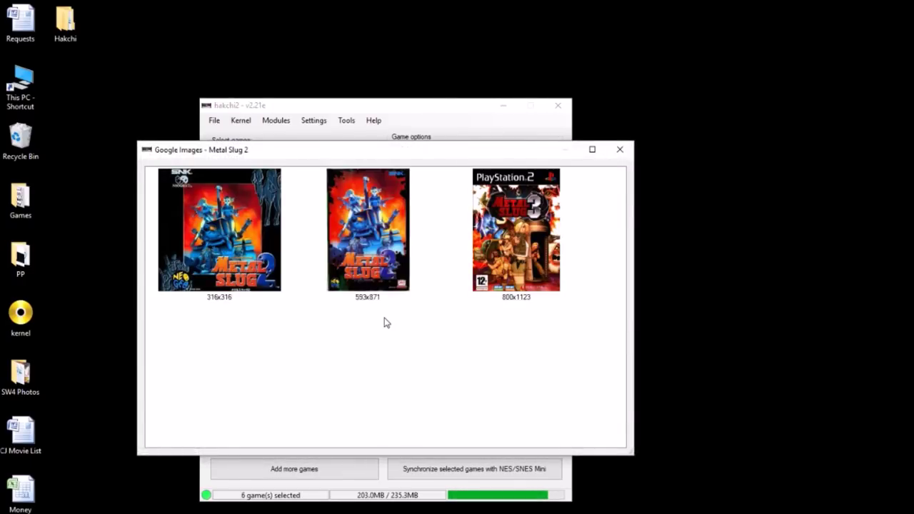
double_click(359, 227)
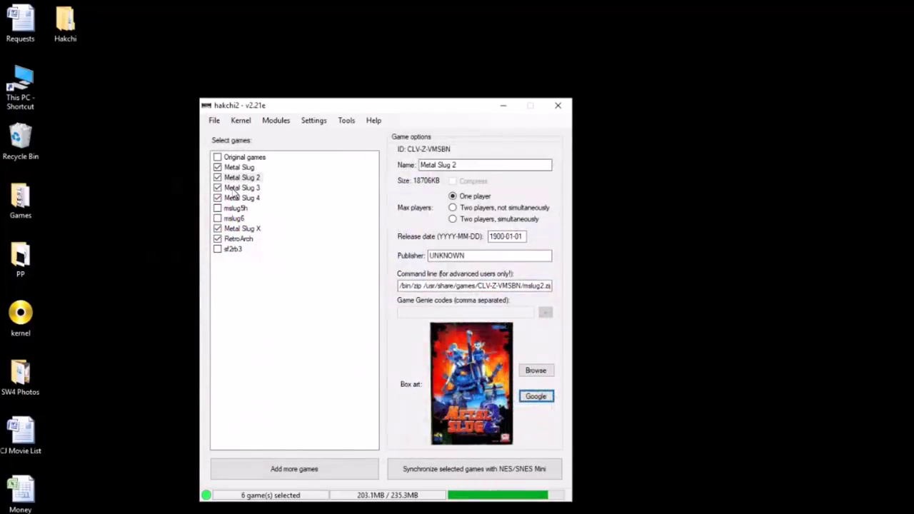
Assign the 222x287 SNK cover from Google Images as the box art for Metal Slug 3
click(236, 187)
click(537, 397)
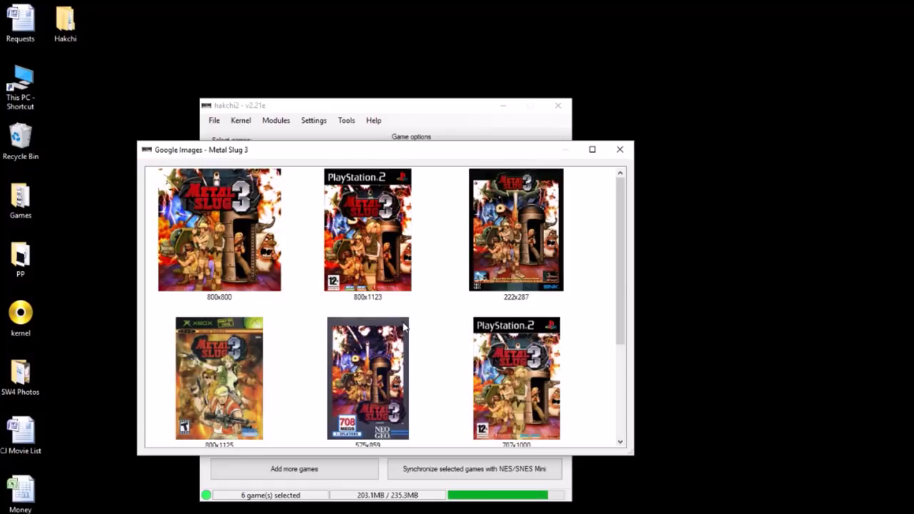
double_click(524, 237)
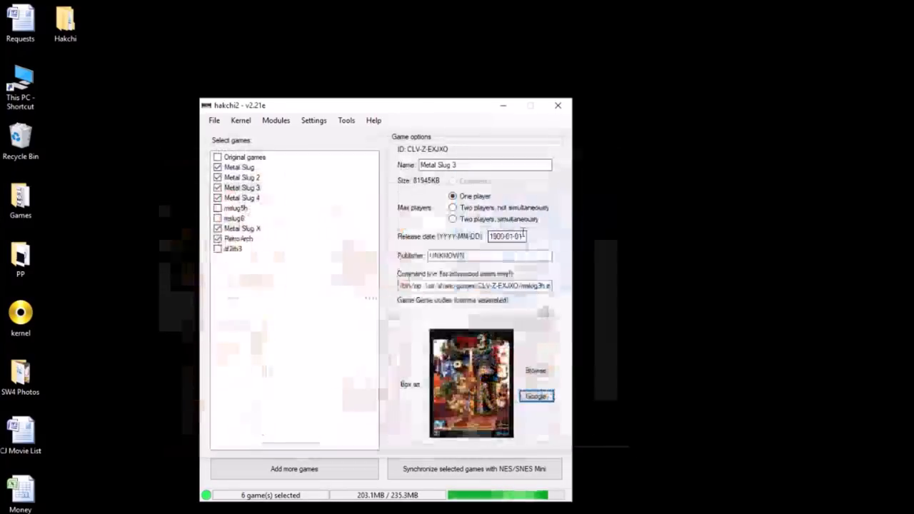
Assign the first cover offered by Google Images as the box art for Metal Slug 4
click(270, 199)
click(538, 397)
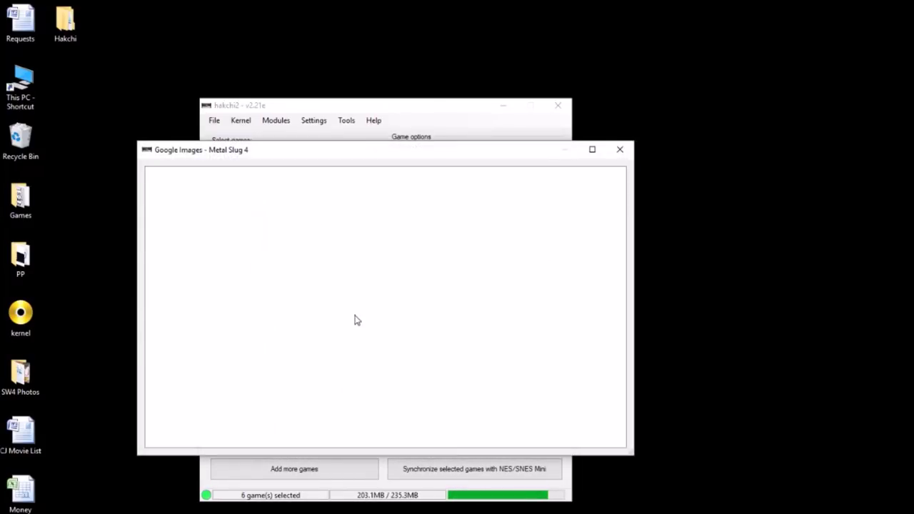
double_click(237, 234)
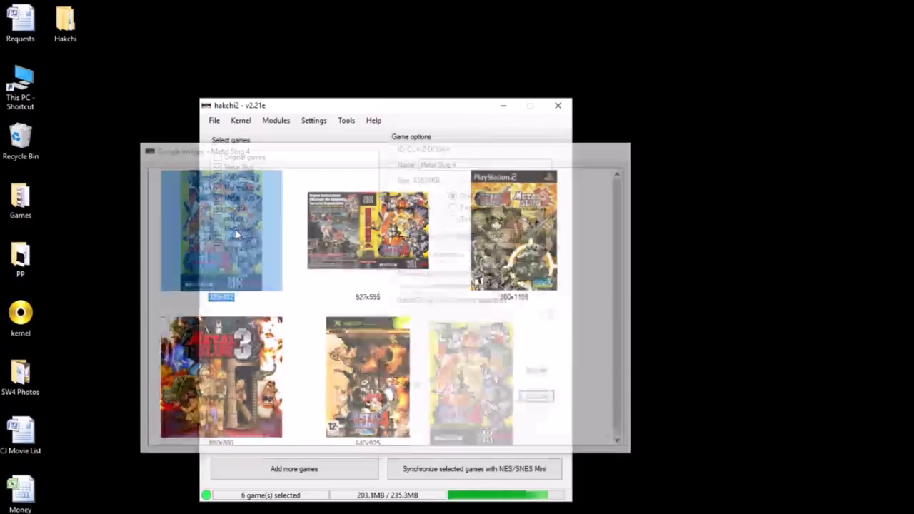
Assign the 575x859 Neo Geo cover from Google Images as the box art for Metal Slug X
click(243, 228)
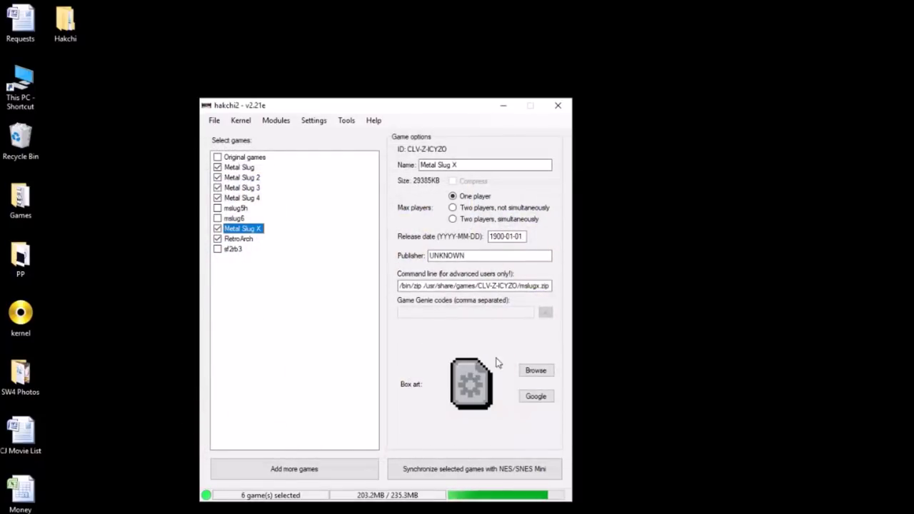
click(535, 396)
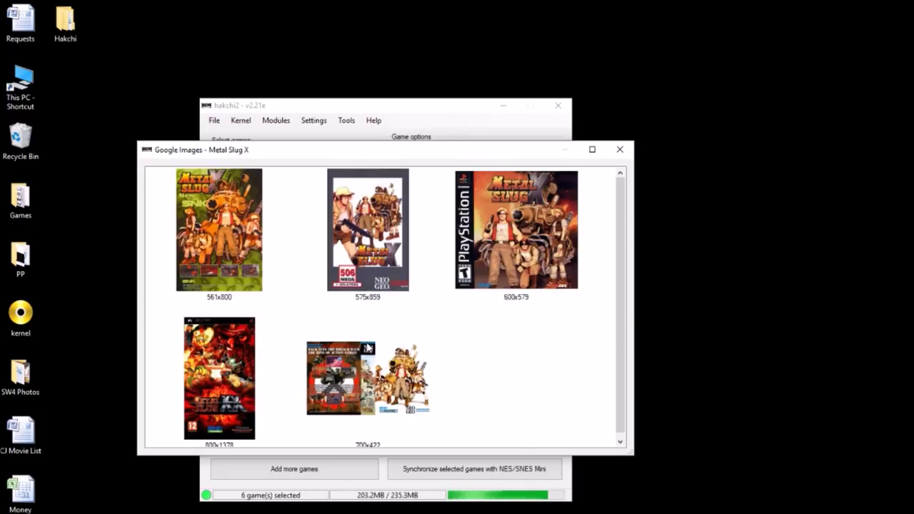
double_click(361, 245)
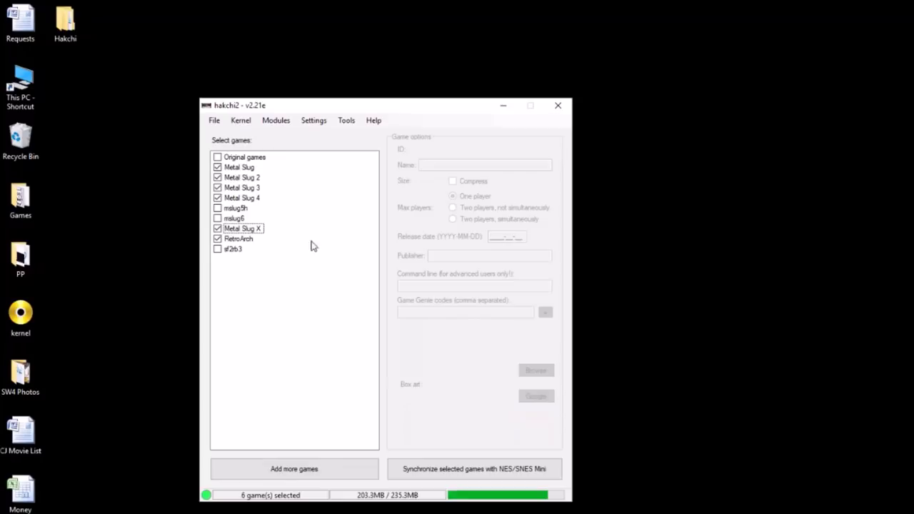
Check the box art and options of Metal Slug, Metal Slug 2, 3, 4 and X one by one
click(249, 169)
click(249, 178)
click(251, 188)
click(251, 198)
click(251, 229)
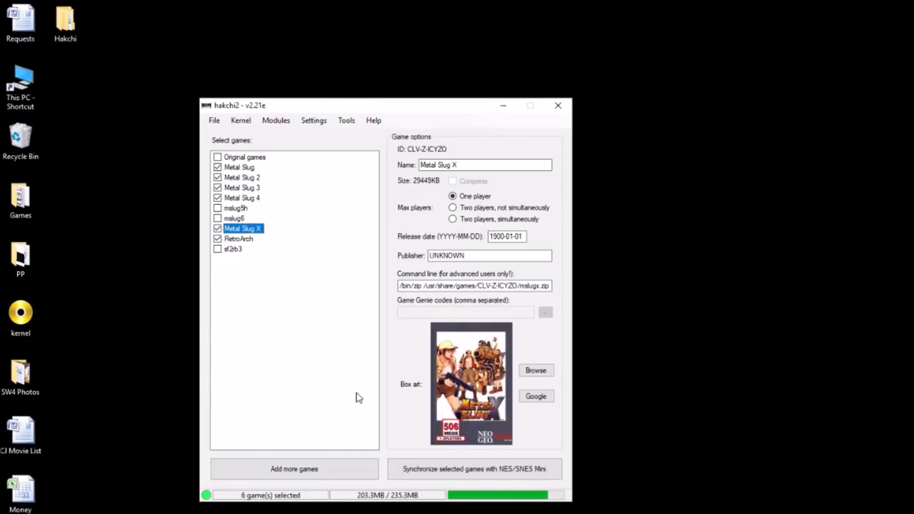
click(244, 198)
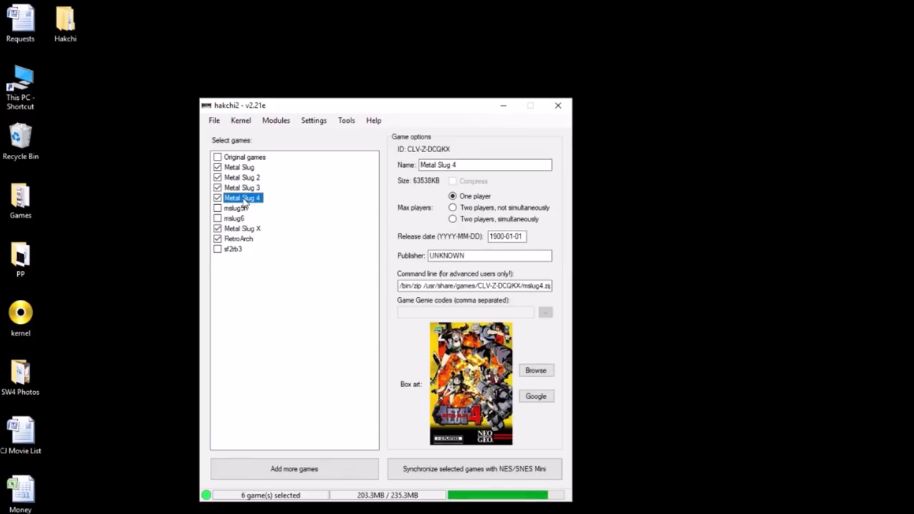
Compare the game details and file sizes of the unchecked mslug5h and mslug6 entries, and return to Metal Slug
click(246, 208)
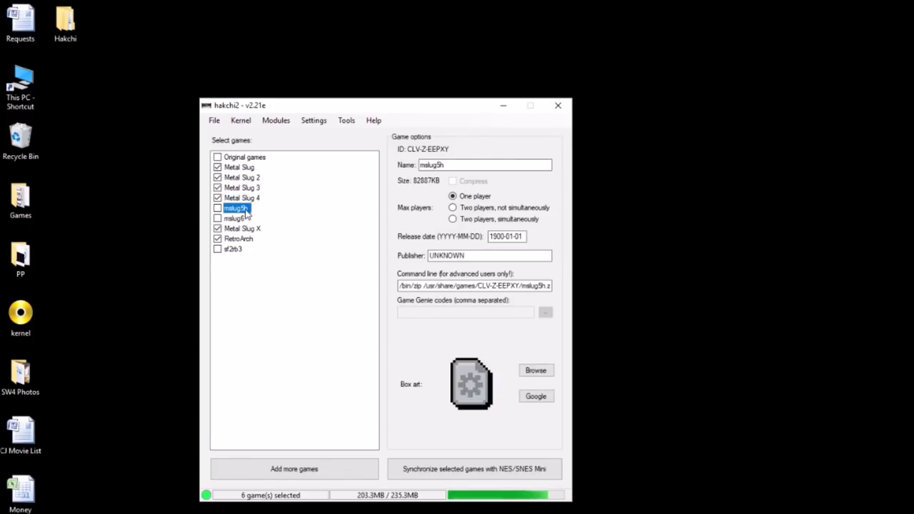
click(239, 219)
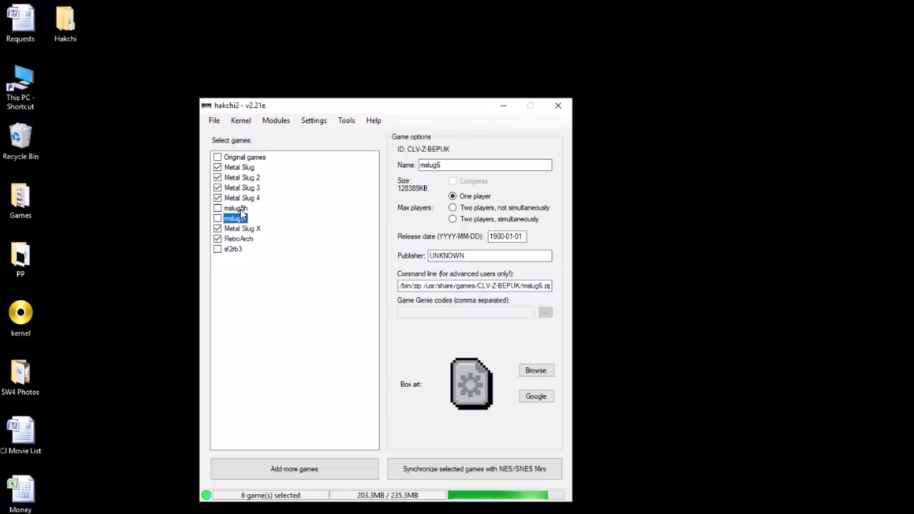
click(242, 210)
click(240, 220)
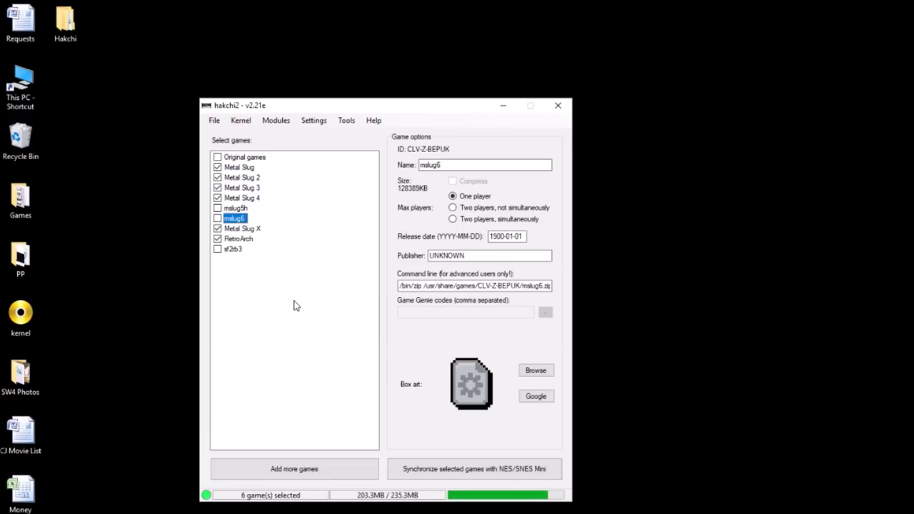
click(242, 210)
click(240, 219)
click(243, 209)
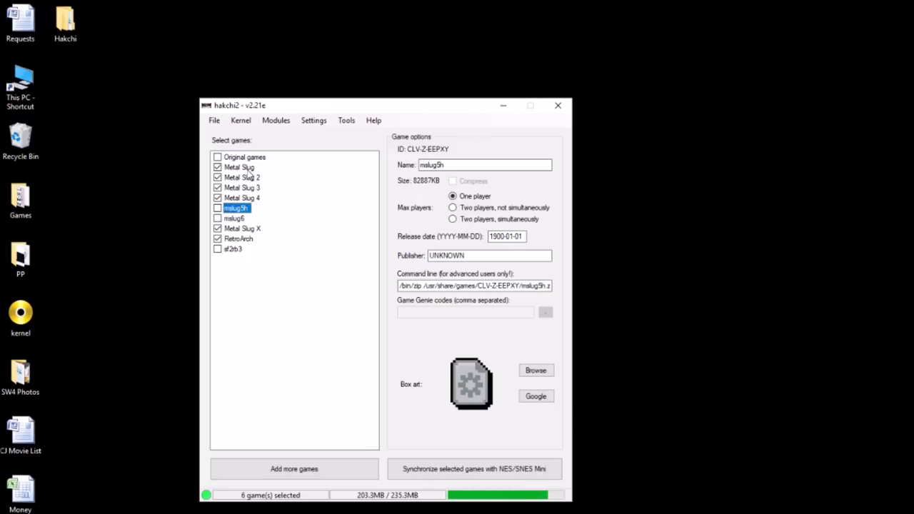
click(249, 167)
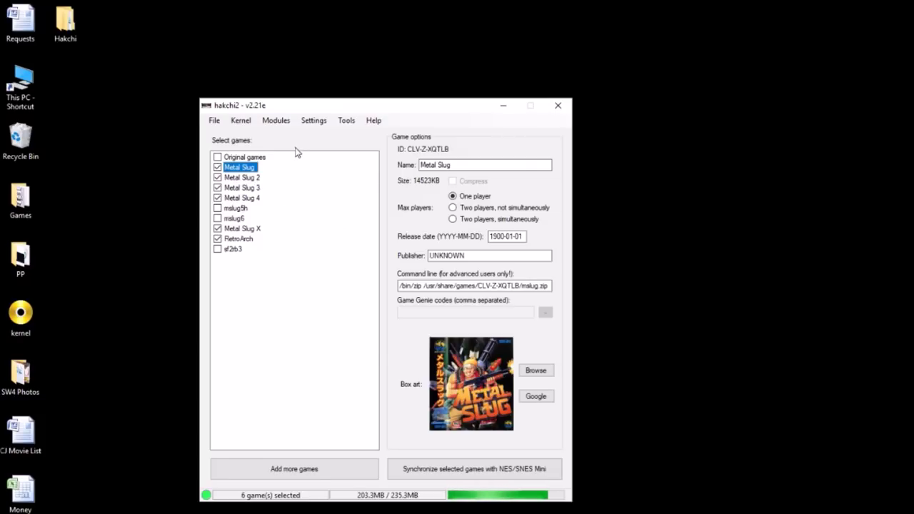
Read the description of the _km_fbalpha2016_10_23_17 module in the list of installable extra modules, and close the list
click(282, 125)
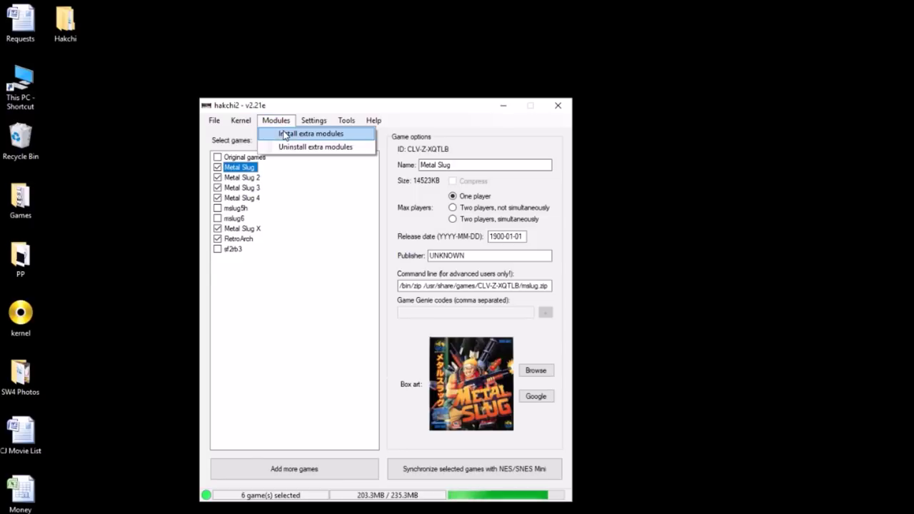
click(284, 134)
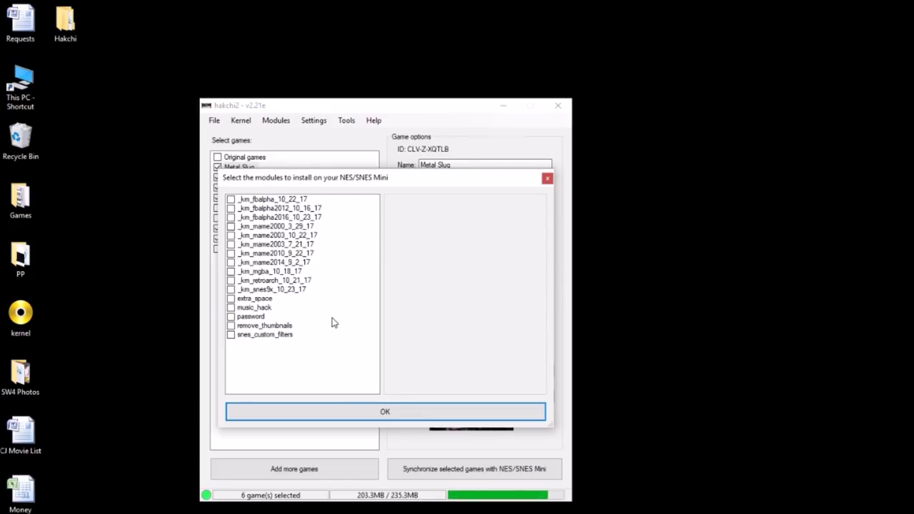
click(285, 218)
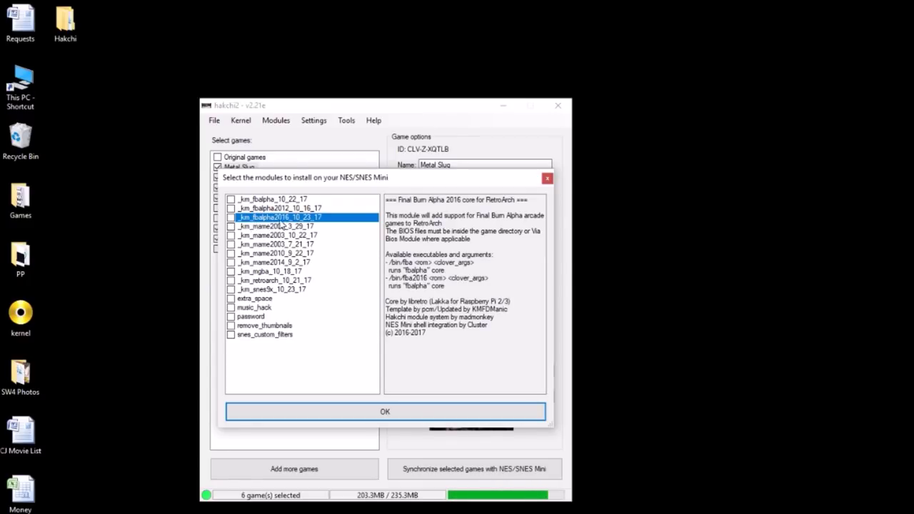
click(231, 218)
click(547, 177)
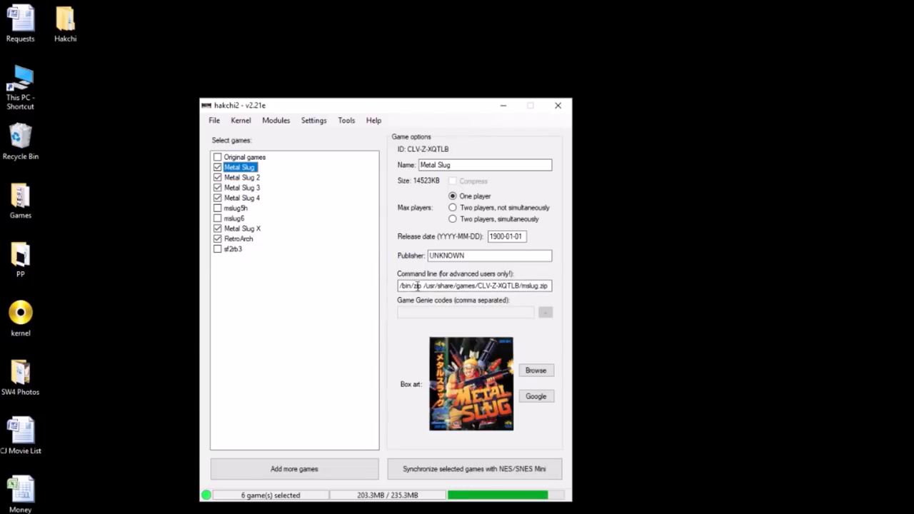
Replace zip with fba2016 in Metal Slug's command line so that it starts with /bin/fba2016
click(244, 177)
click(243, 168)
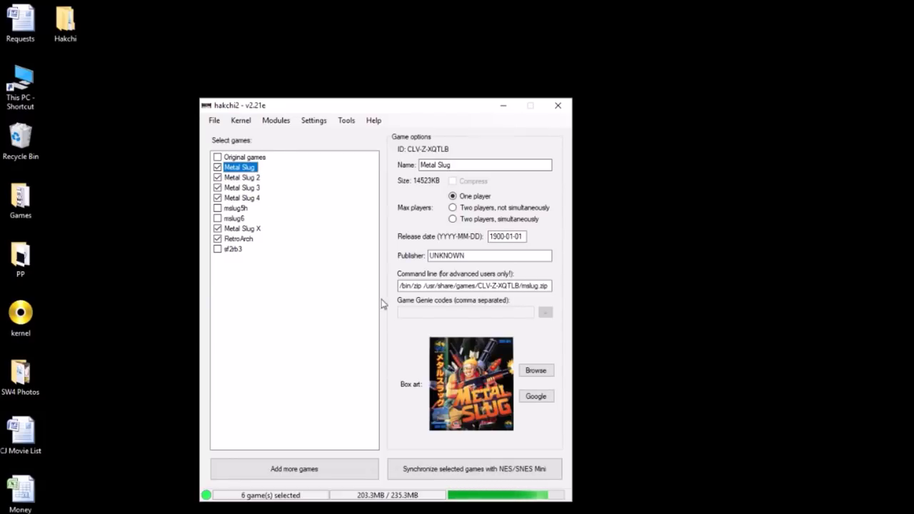
click(402, 287)
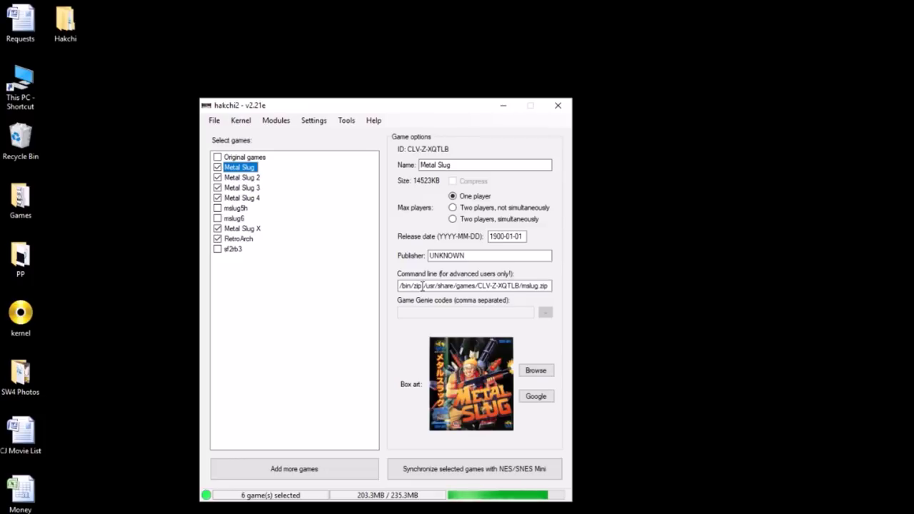
click(423, 286)
key(BackSpace)
key(BackSpace)
key(BackSpace)
text(fba2016)
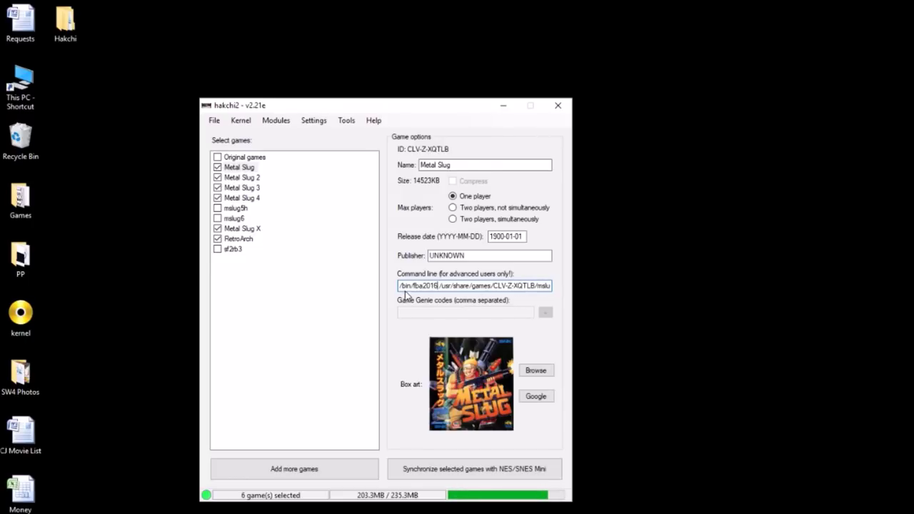
Replace zip with fba2016 after /bin/ in the command lines of Metal Slug 2, 3, 4 and X
click(249, 178)
text(fba2016)
drag(423, 286, 414, 286)
click(247, 188)
text(fba2016)
click(247, 198)
text(f)
click(254, 229)
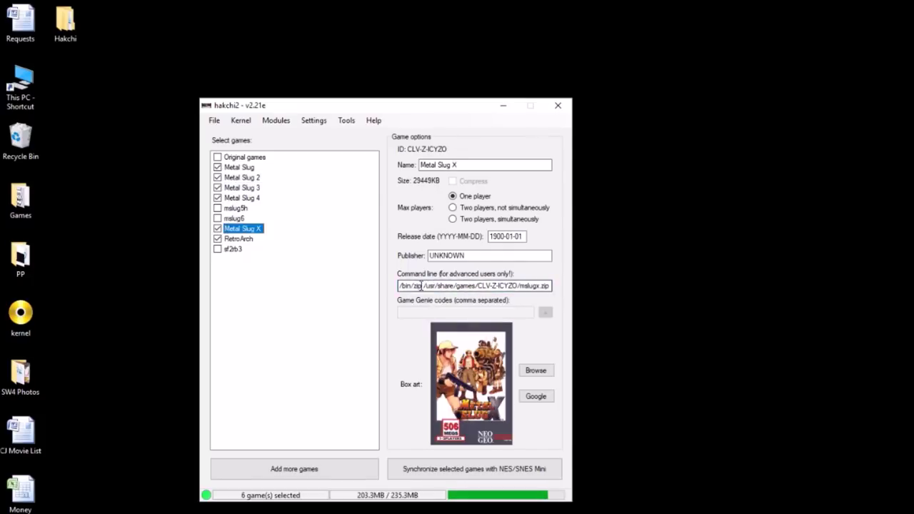
Check the command line of every checked Metal Slug game for the /bin/fba2016 prefix
click(252, 168)
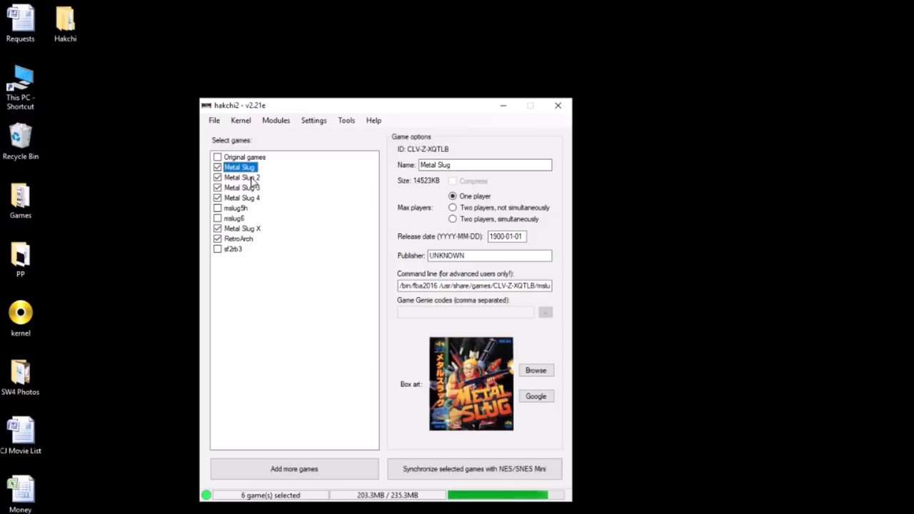
click(251, 178)
click(252, 188)
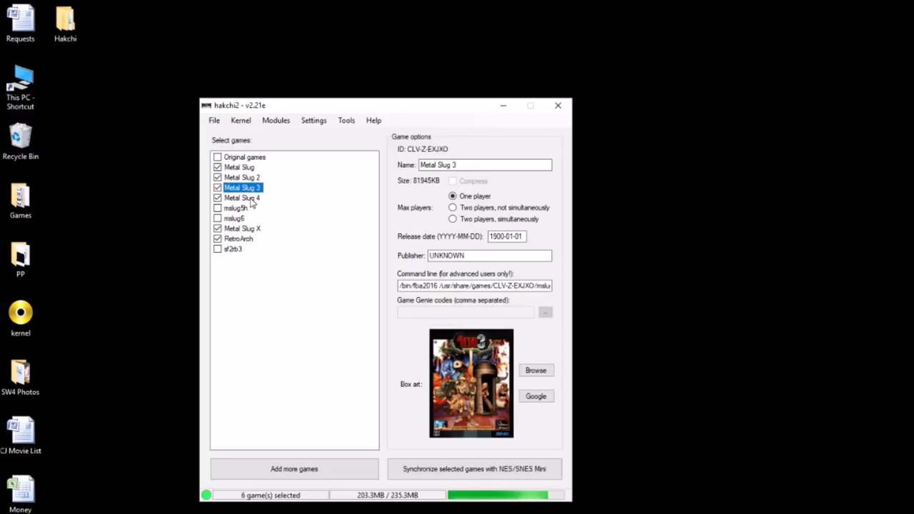
click(252, 199)
click(251, 229)
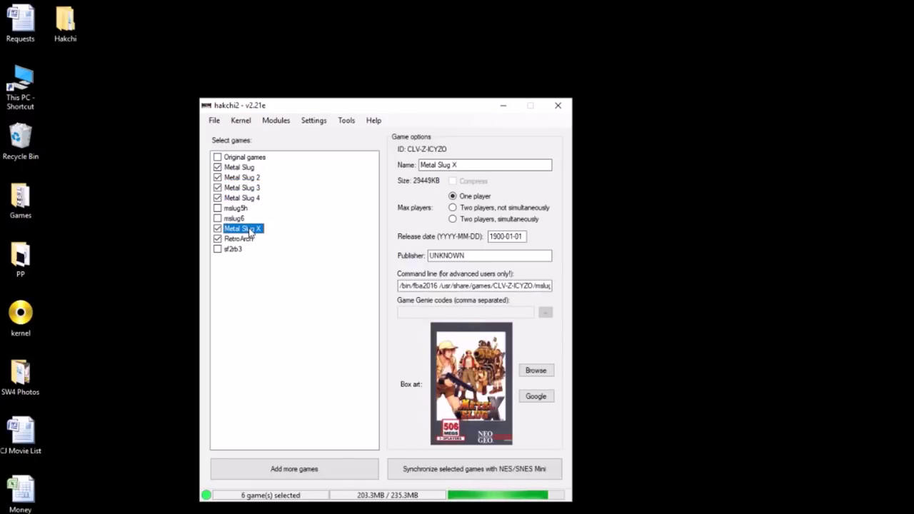
Synchronize the selected games with the NES/SNES Mini and dismiss the completion message
click(424, 468)
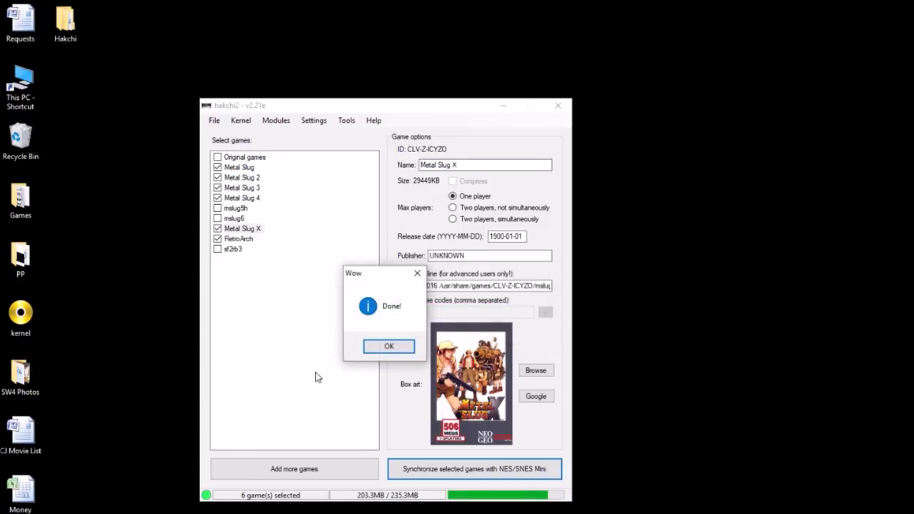
click(386, 347)
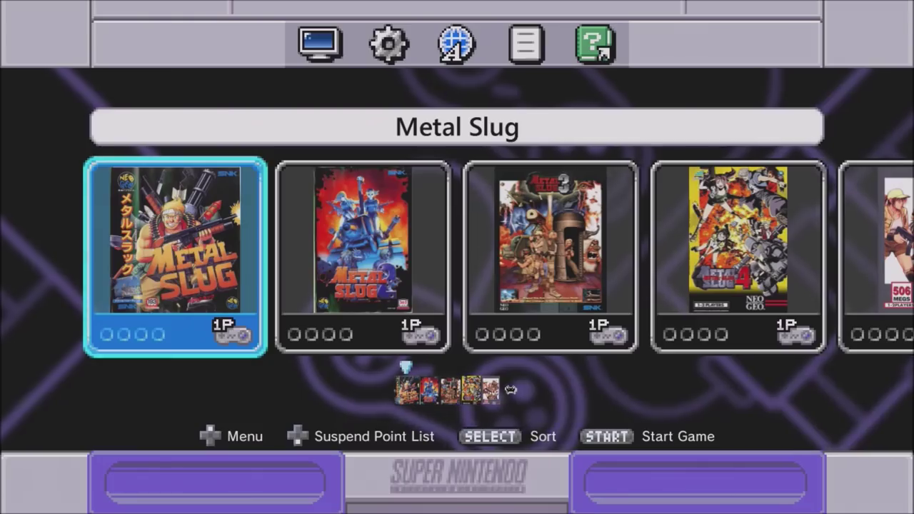
Browse the synchronized games in the SNES Mini home menu, from Metal Slug to the RetroArch entry and around
key(Right)
key(Right)
key(Right)
key(Right)
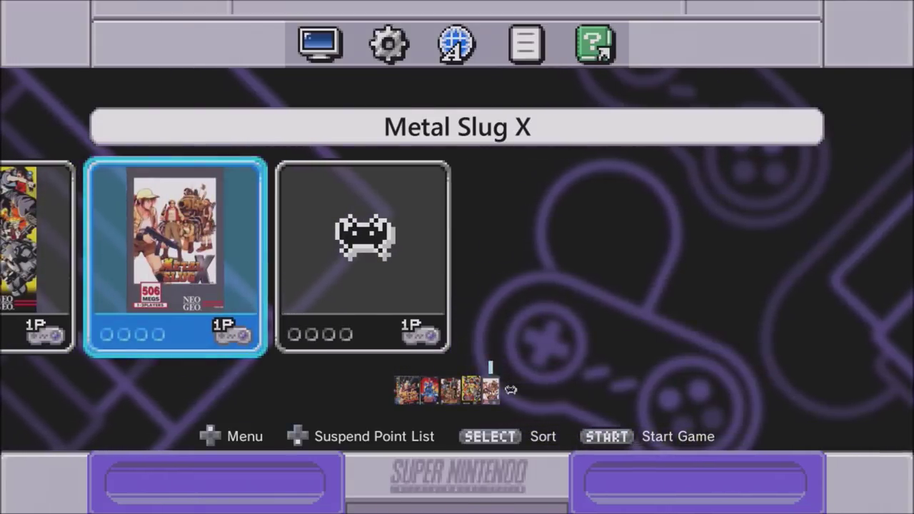
key(Right)
key(Right)
key(Right)
key(Left)
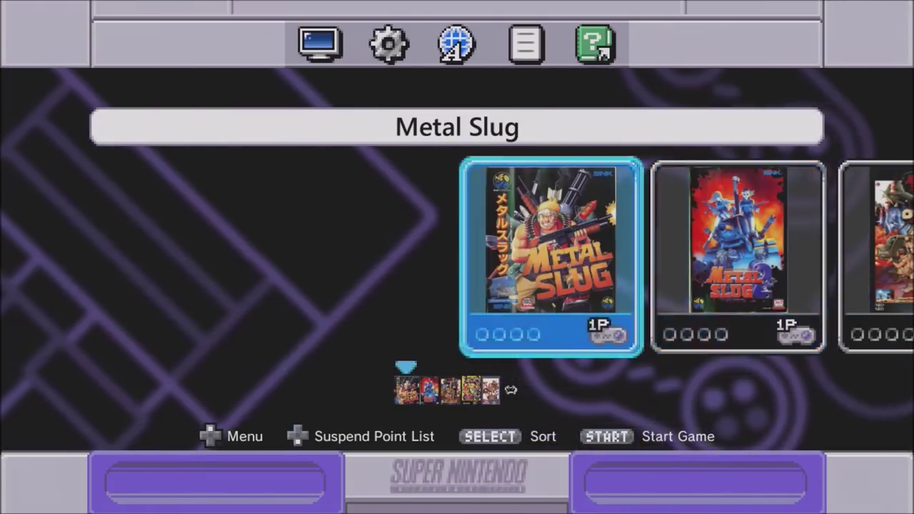
Launch Metal Slug from the SNES Mini home menu and start a one-player game
key(Return)
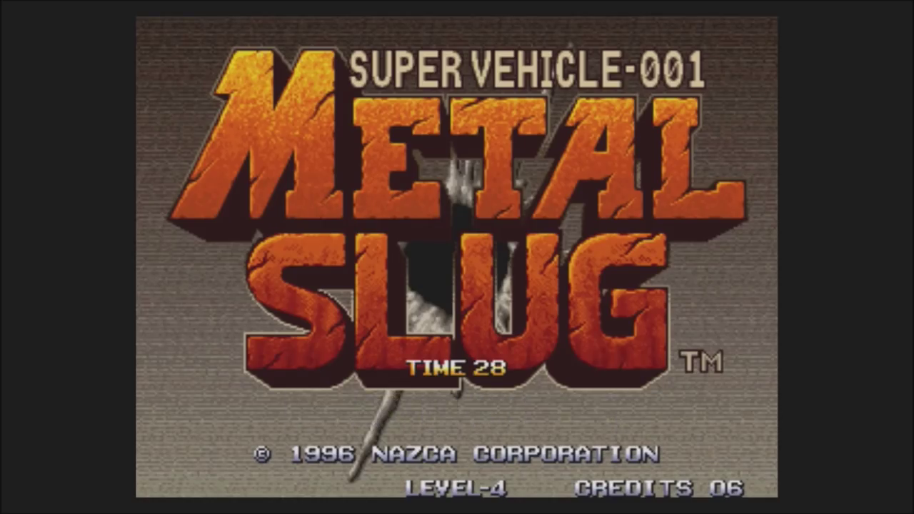
key(1)
key(1)
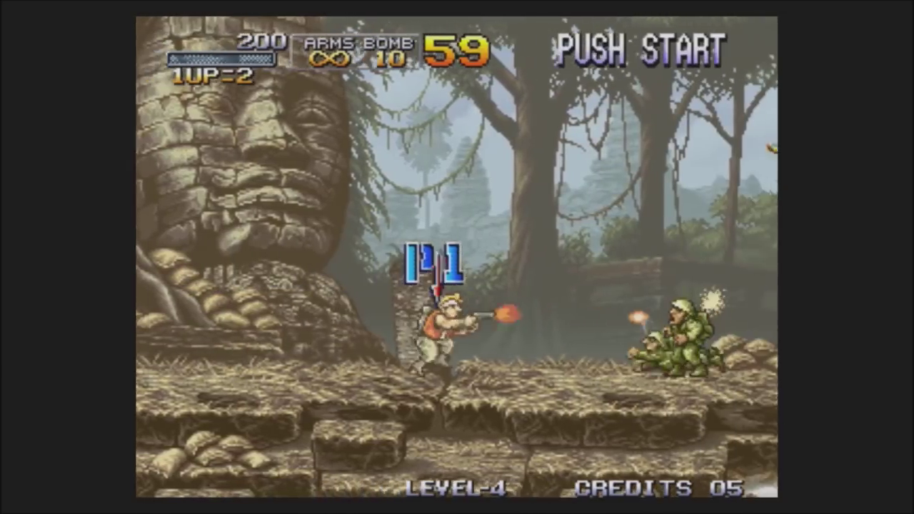
key(Right)
key(ctrl)
key(alt)
key(ctrl)
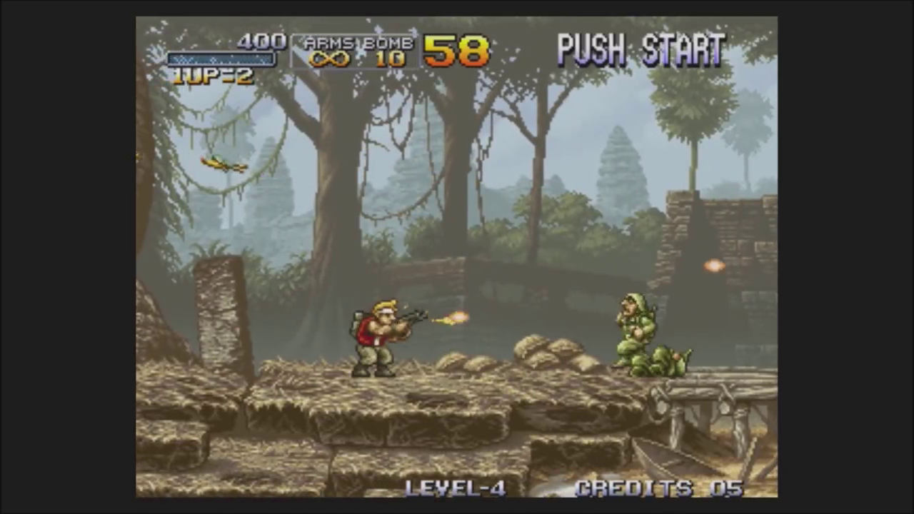
key(ctrl)
key(Right)
key(ctrl)
key(ctrl)
key(Down)
key(ctrl)
key(ctrl)
key(ctrl)
key(Right)
key(ctrl)
key(alt)
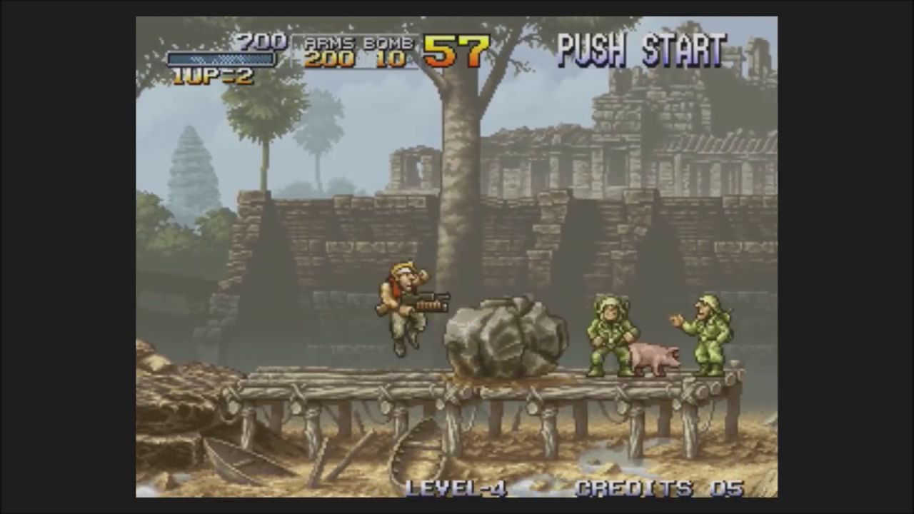
key(Down)
key(ctrl)
key(Right)
key(ctrl)
key(ctrl)
key(ctrl)
key(ctrl)
key(ctrl)
key(ctrl)
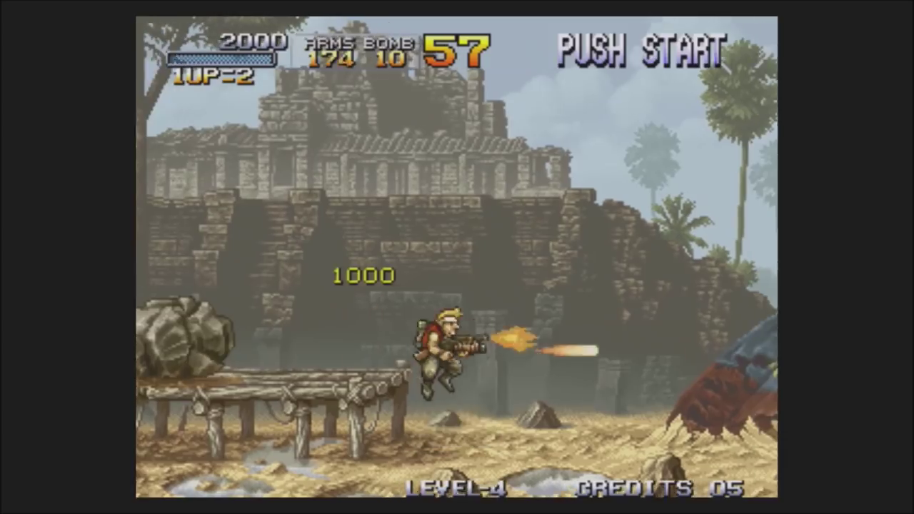
key(Right)
key(ctrl)
key(ctrl)
key(ctrl)
key(ctrl)
key(ctrl)
key(ctrl)
key(ctrl)
key(ctrl)
key(Up)
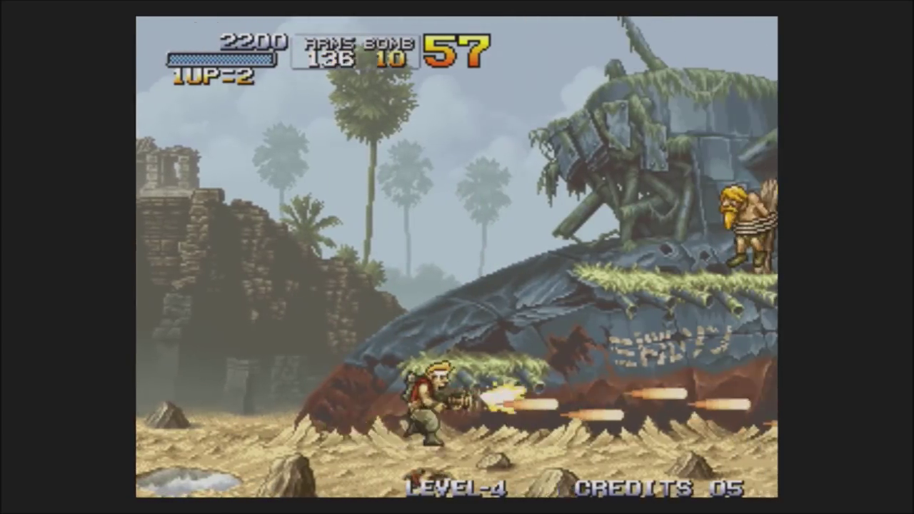
key(Right)
key(ctrl)
key(ctrl)
key(ctrl)
key(ctrl)
key(ctrl)
key(ctrl)
key(ctrl)
key(ctrl)
key(ctrl)
key(ctrl)
key(Up)
key(Up)
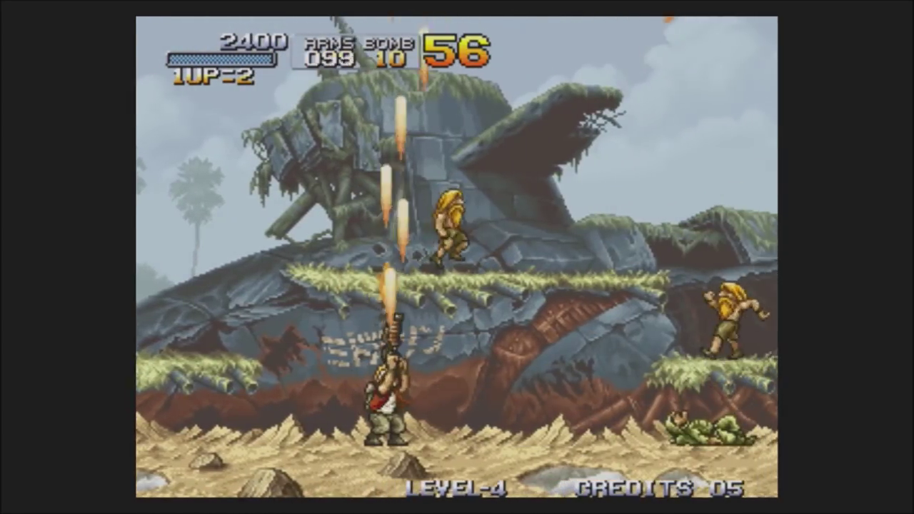
key(Right)
key(ctrl)
key(ctrl)
key(alt)
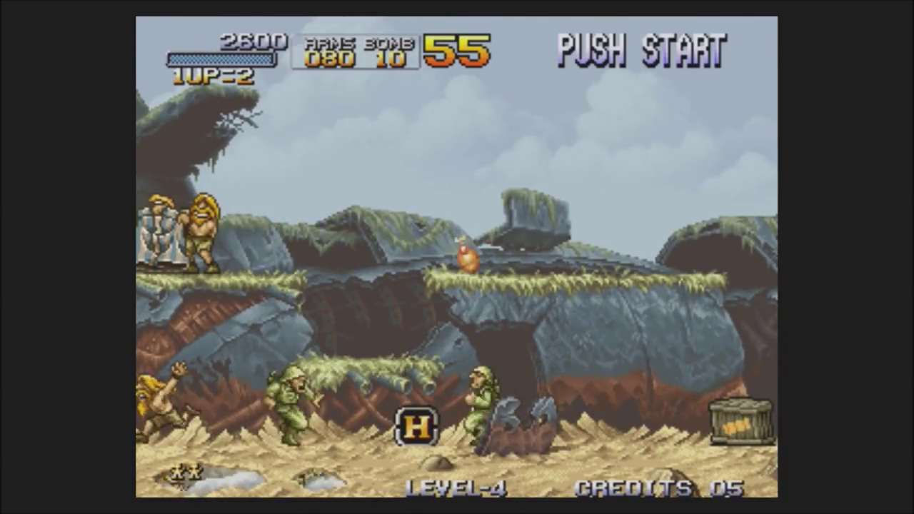
key(Right)
key(Down)
key(ctrl)
key(ctrl)
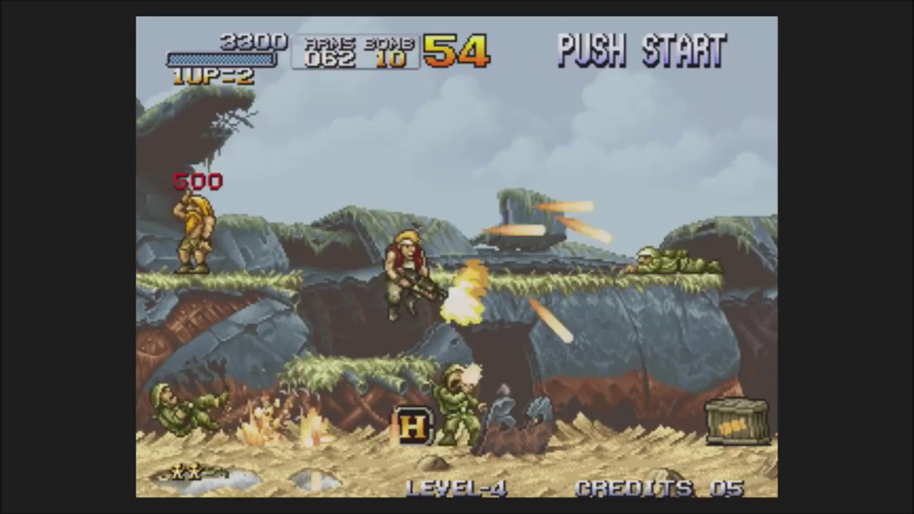
key(Right)
key(ctrl)
key(ctrl)
key(ctrl)
key(ctrl)
key(ctrl)
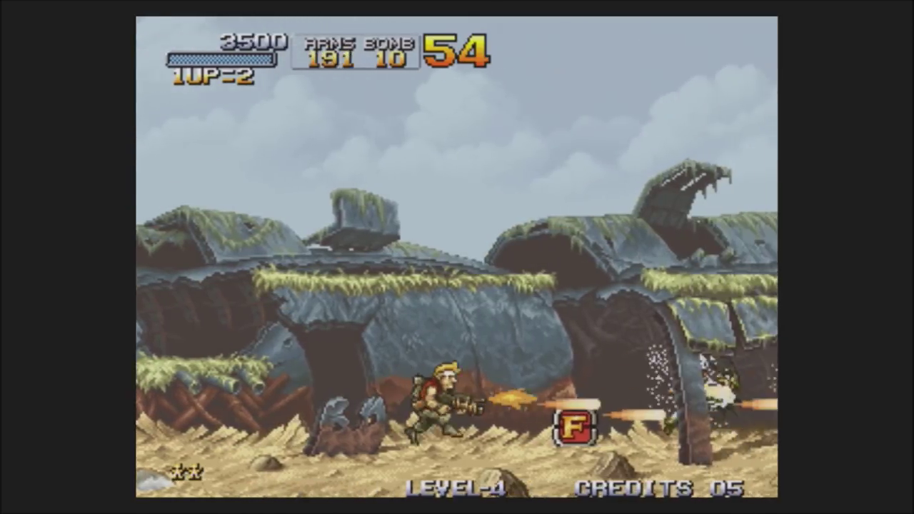
key(Right)
key(ctrl)
key(ctrl)
key(ctrl)
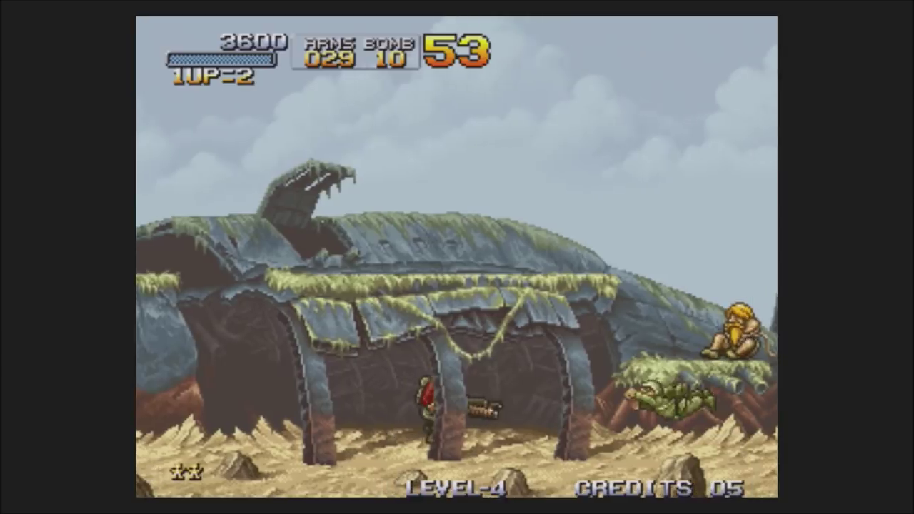
key(Right)
key(ctrl)
key(ctrl)
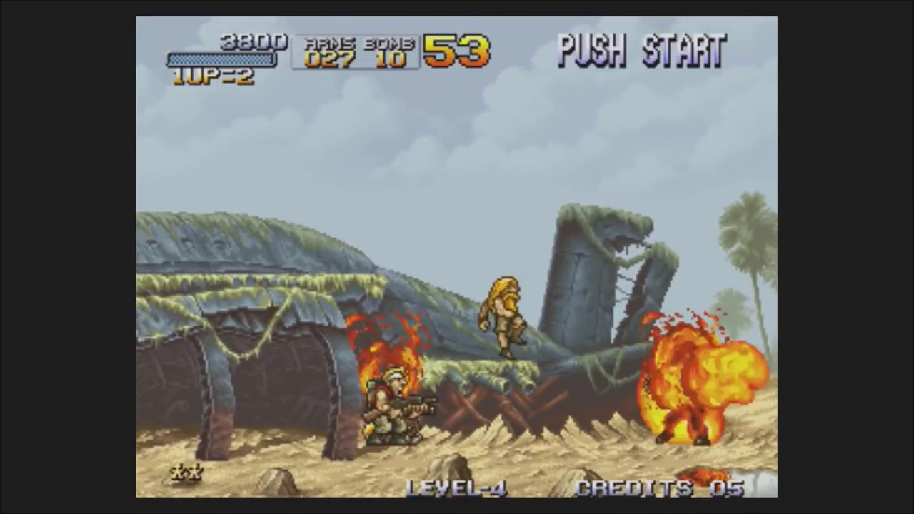
key(Right)
key(alt)
key(Right)
key(ctrl)
key(Right)
key(ctrl)
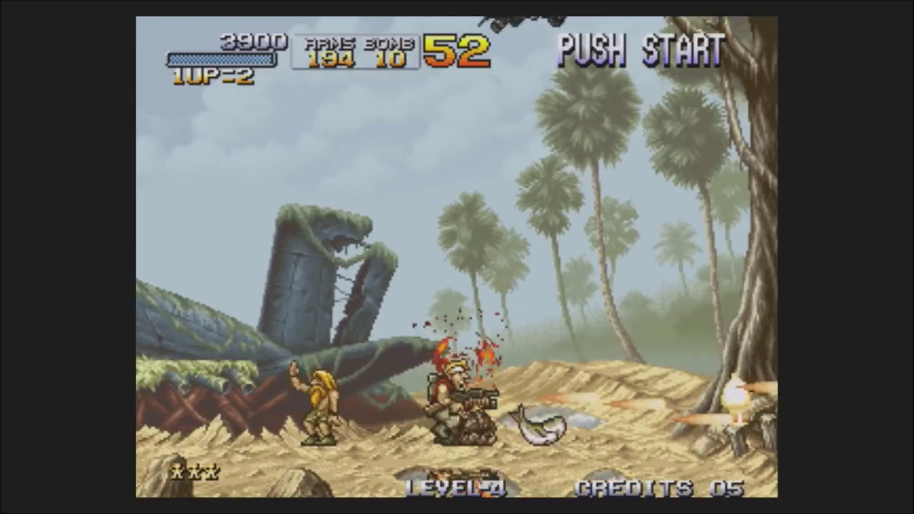
key(Up)
key(ctrl)
key(ctrl)
key(ctrl)
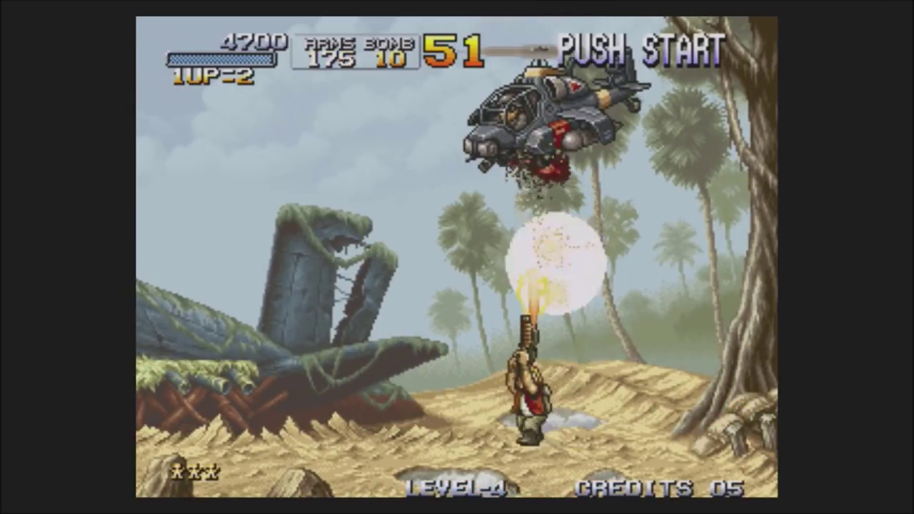
key(Left)
key(ctrl)
key(ctrl)
key(ctrl)
key(ctrl)
key(ctrl)
key(ctrl)
key(Left)
key(Right)
key(Left)
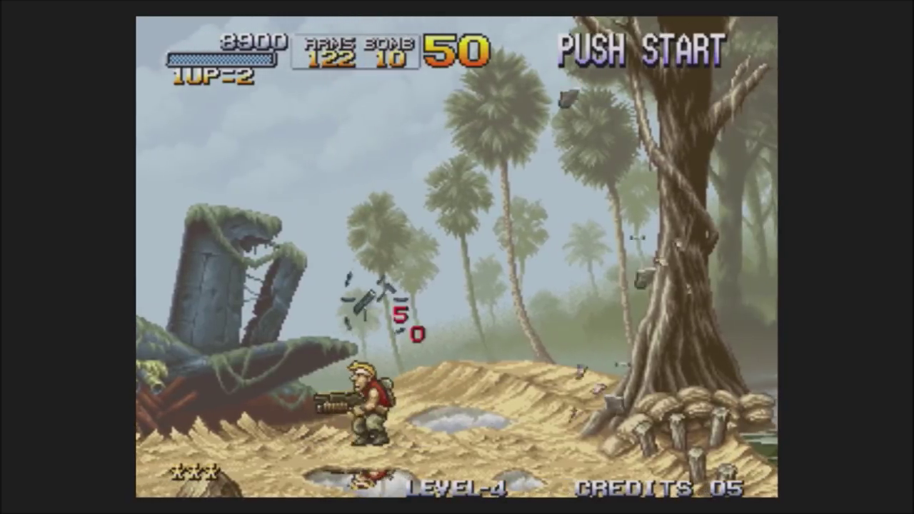
key(Right)
key(ctrl)
key(Right)
key(ctrl)
key(ctrl)
key(ctrl)
key(ctrl)
key(ctrl)
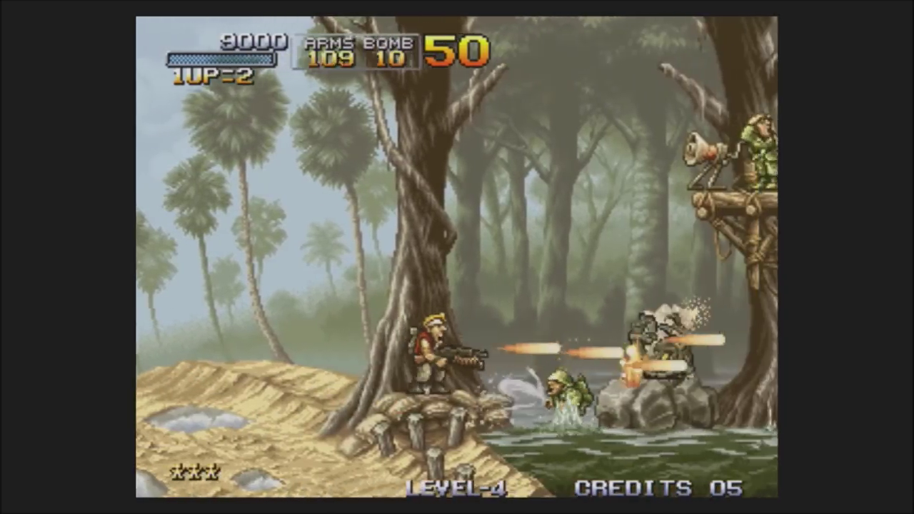
key(alt)
key(Right)
key(Right)
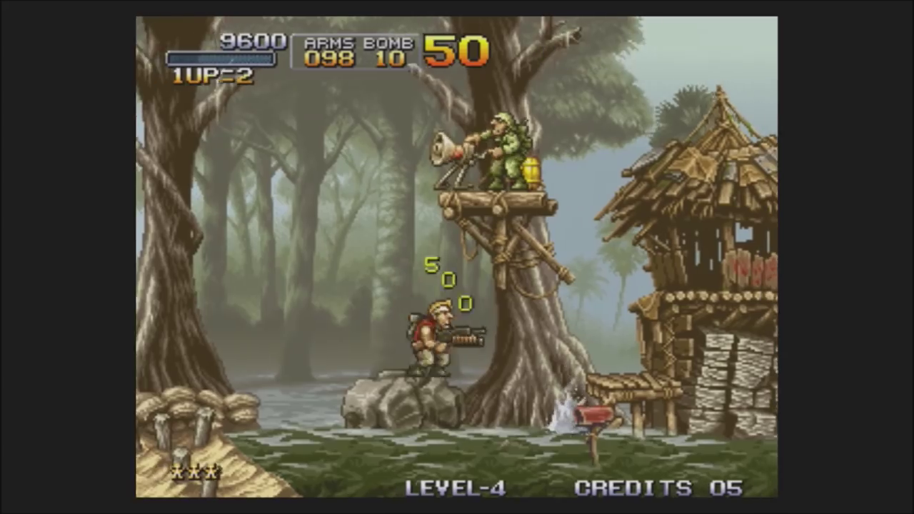
key(alt)
key(ctrl)
key(ctrl)
key(ctrl)
key(ctrl)
key(ctrl)
key(ctrl)
key(Up)
key(Right)
key(alt)
key(ctrl)
key(ctrl)
key(ctrl)
key(ctrl)
key(ctrl)
key(ctrl)
key(ctrl)
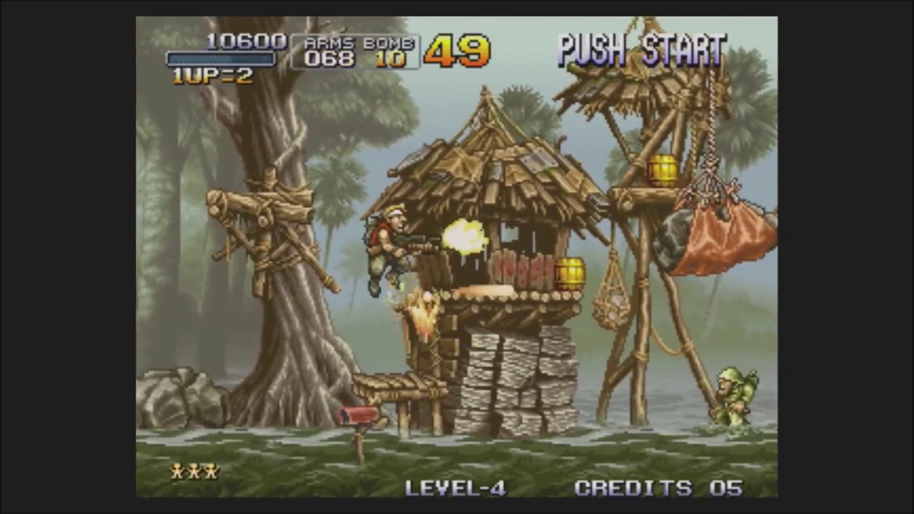
key(alt)
key(ctrl)
key(ctrl)
key(ctrl)
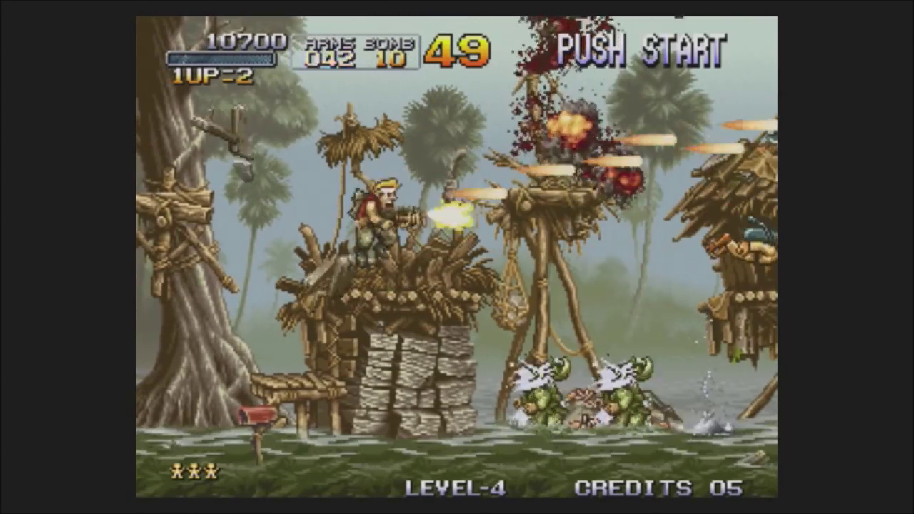
key(Right)
key(Down)
key(alt)
key(Right)
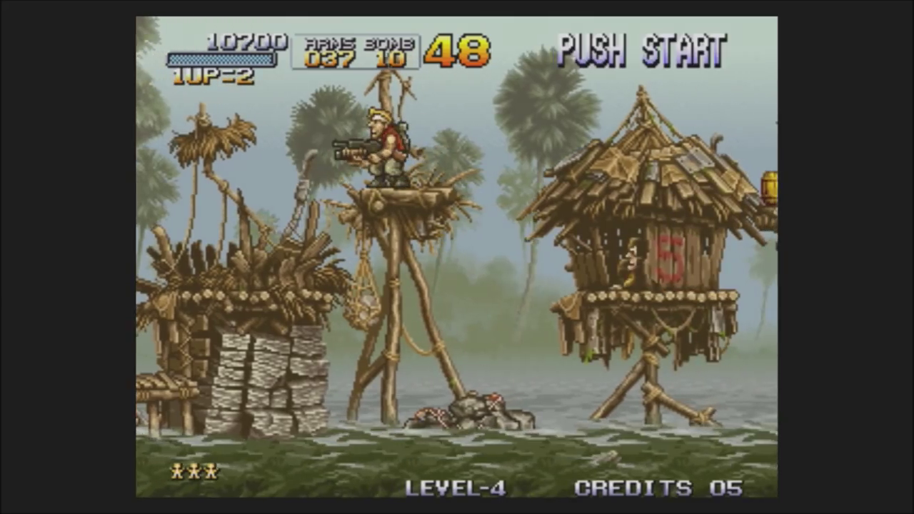
key(Right)
key(alt)
key(ctrl)
key(Down)
key(ctrl)
key(ctrl)
key(ctrl)
key(ctrl)
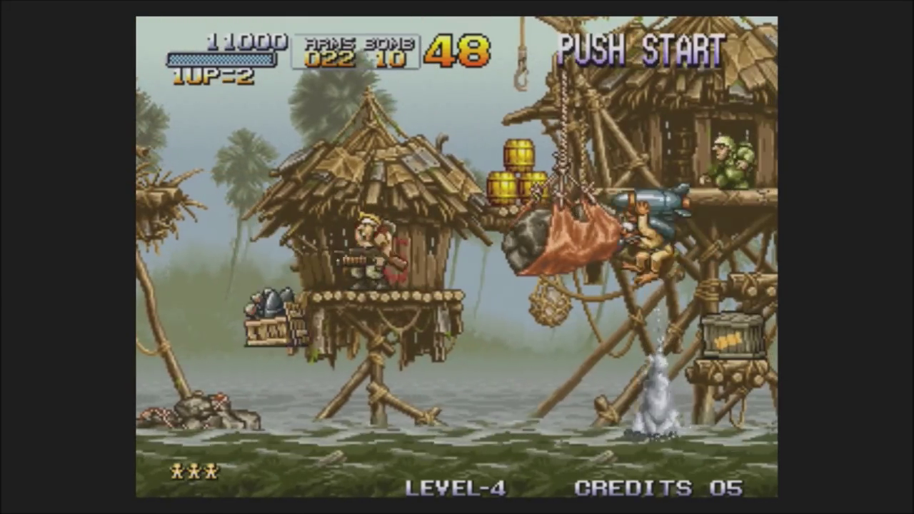